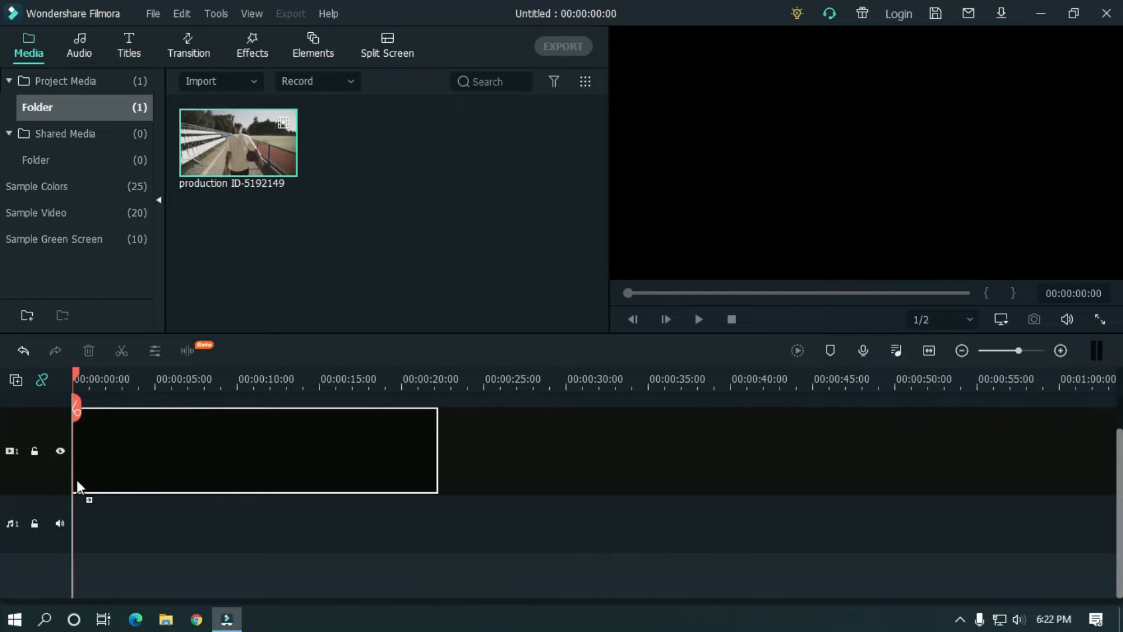
- Keep the project settings and stack a second production ID-5192149 copy on track 2
click(663, 345)
drag(1120, 468, 1120, 430)
drag(430, 370, 633, 370)
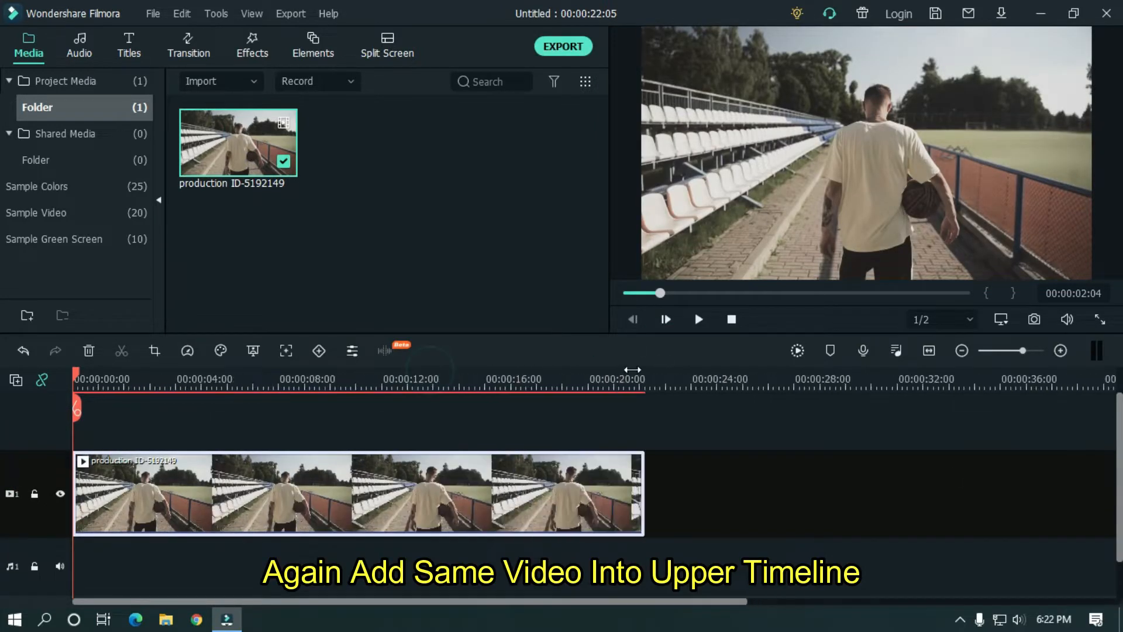
drag(237, 135, 79, 462)
drag(436, 376, 577, 374)
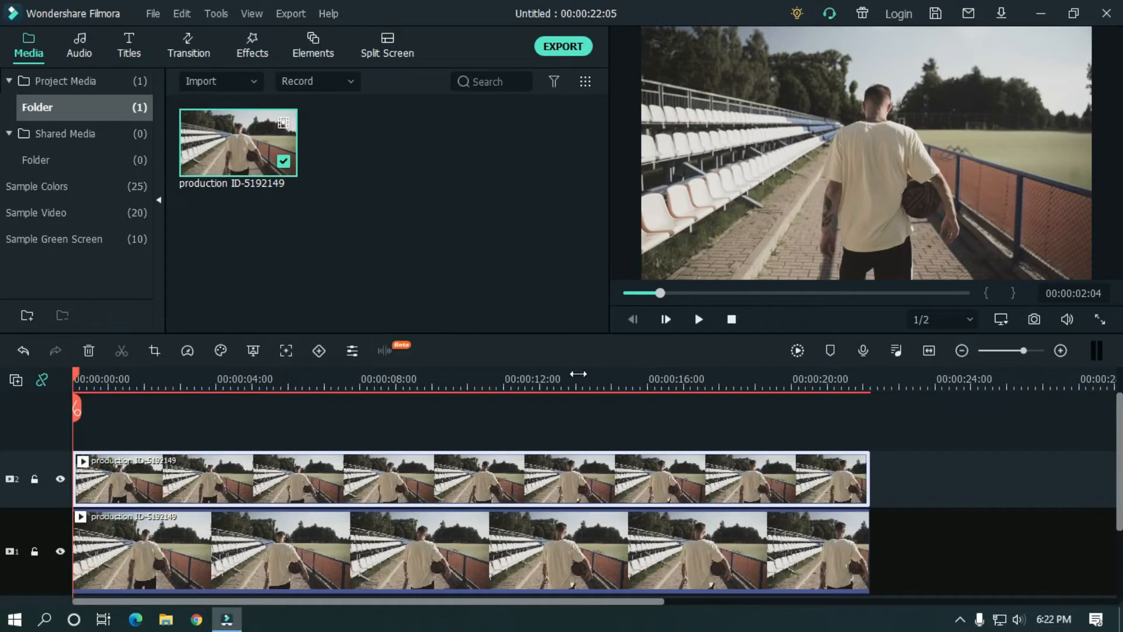
- Set the track-2 clip's blending mode to Difference at 100% opacity
double_click(348, 472)
click(22, 111)
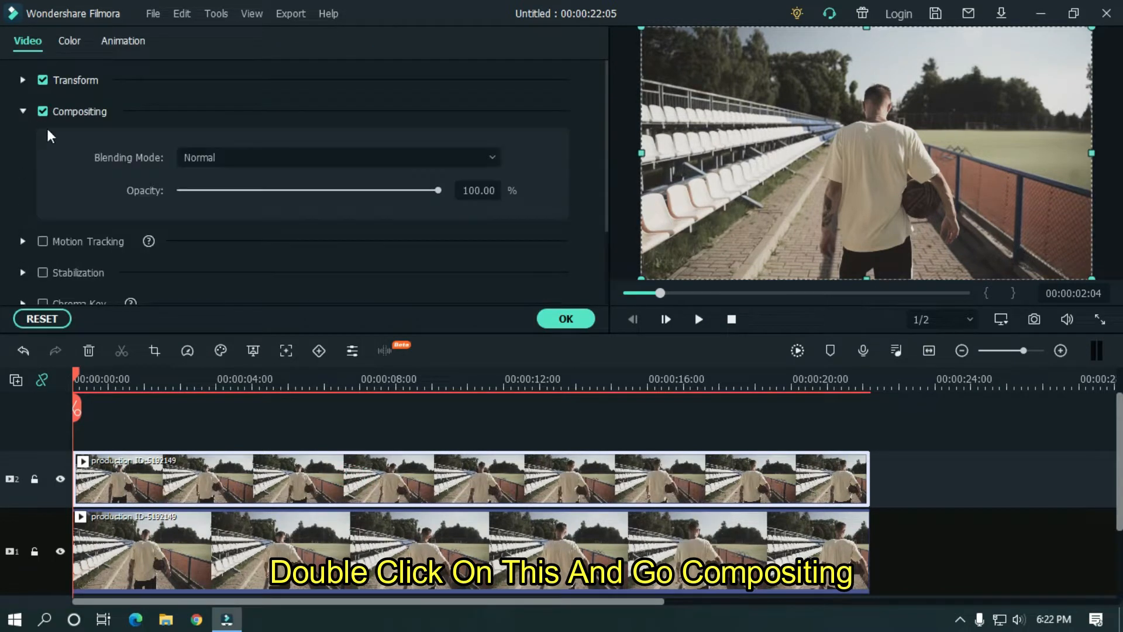
click(360, 157)
drag(494, 202, 489, 328)
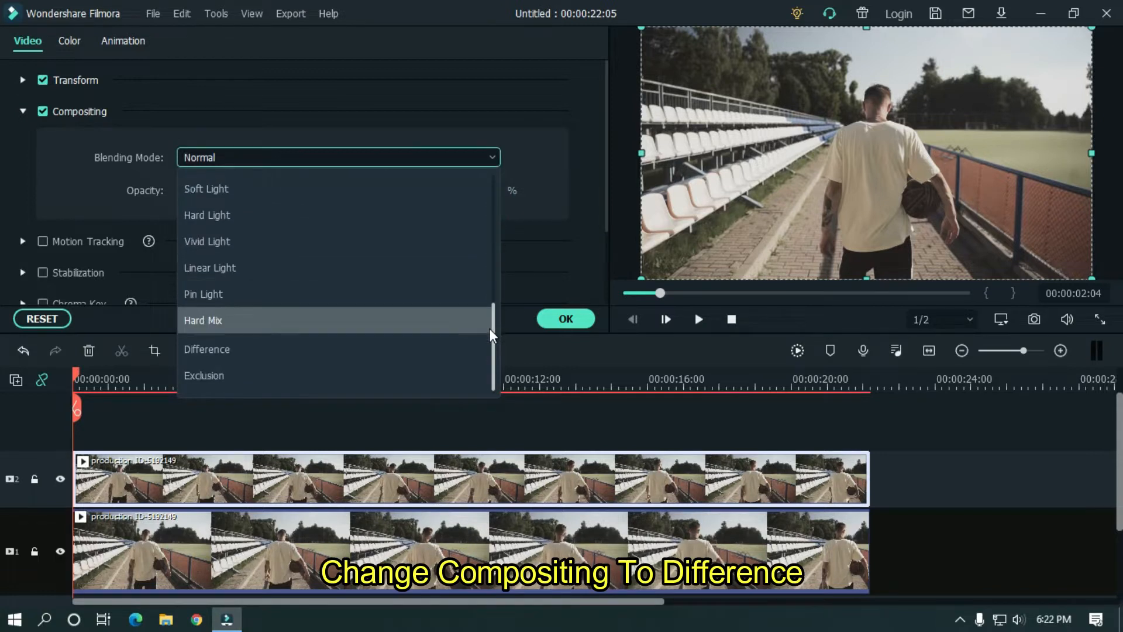
click(268, 346)
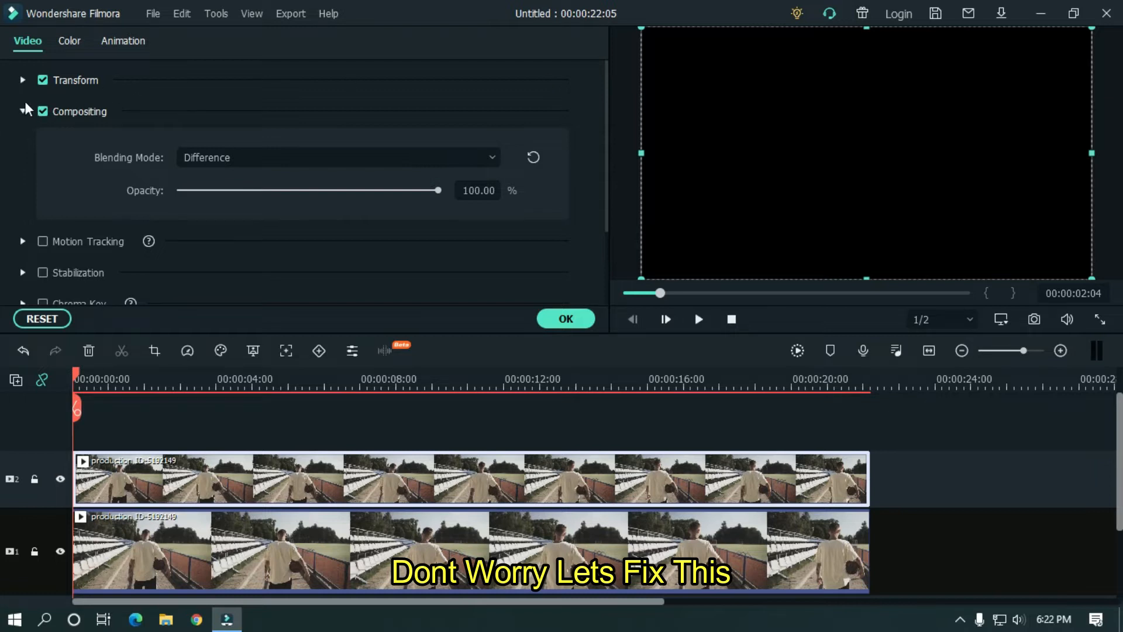
- Scale the upper clip to 160% and play the preview to check the ghosted double image
click(24, 79)
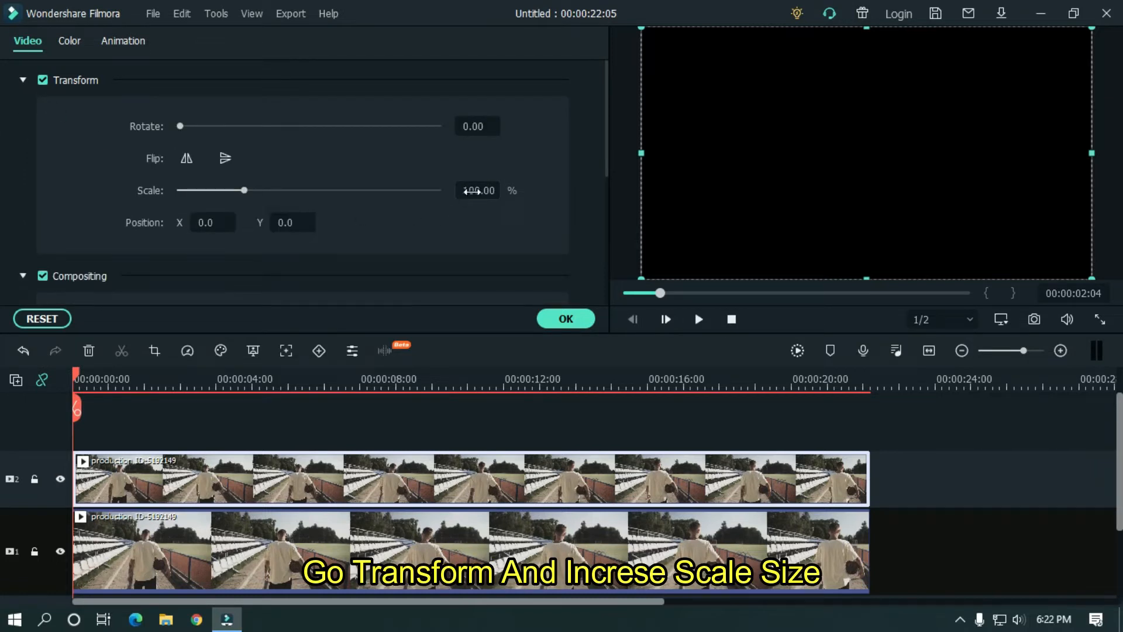
drag(472, 191, 509, 191)
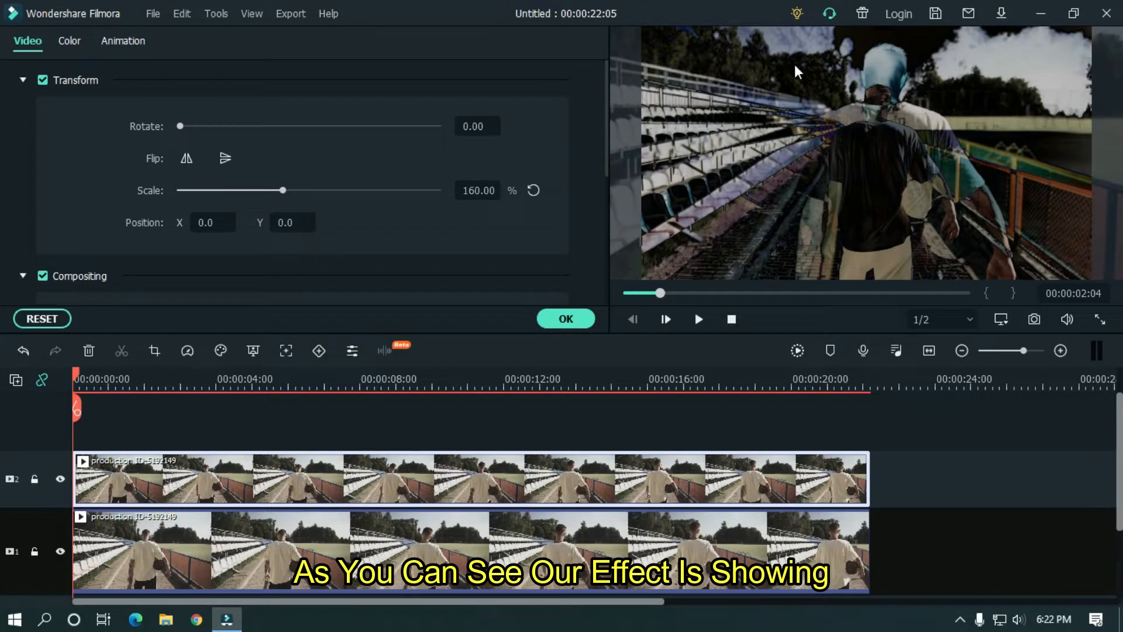
drag(660, 293, 626, 292)
click(699, 319)
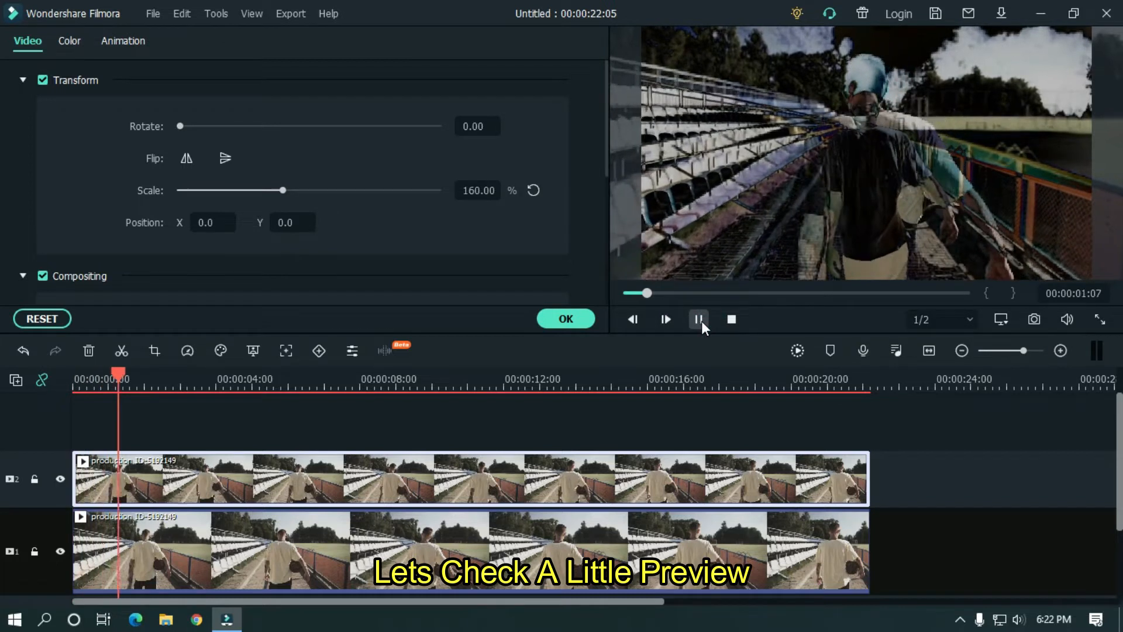
click(700, 319)
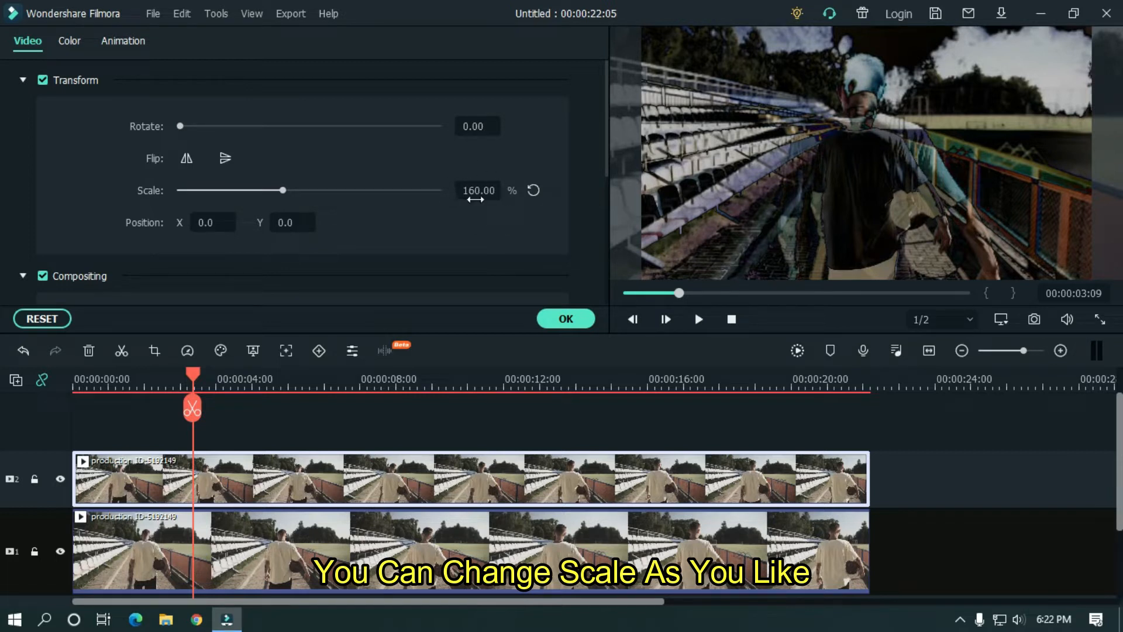
mouse_move(283, 190)
mouse_down()
mouse_move(313, 190)
mouse_move(282, 190)
mouse_up()
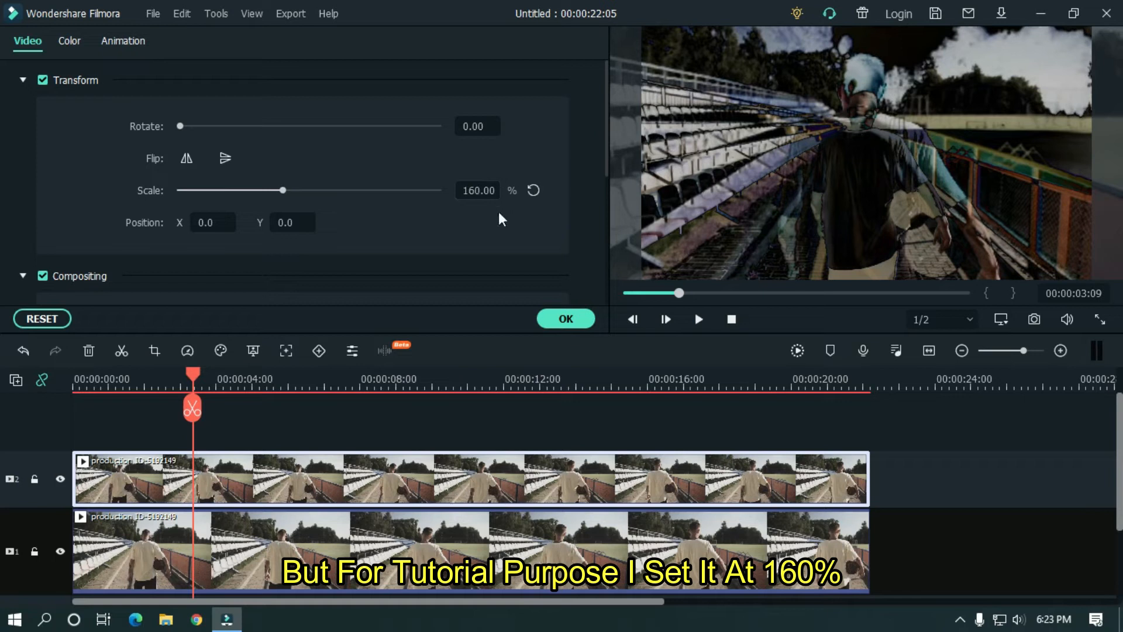
- Open the top clip's Animation Customize keyframes at frame 0, with the timeline zoomed to frames
click(565, 318)
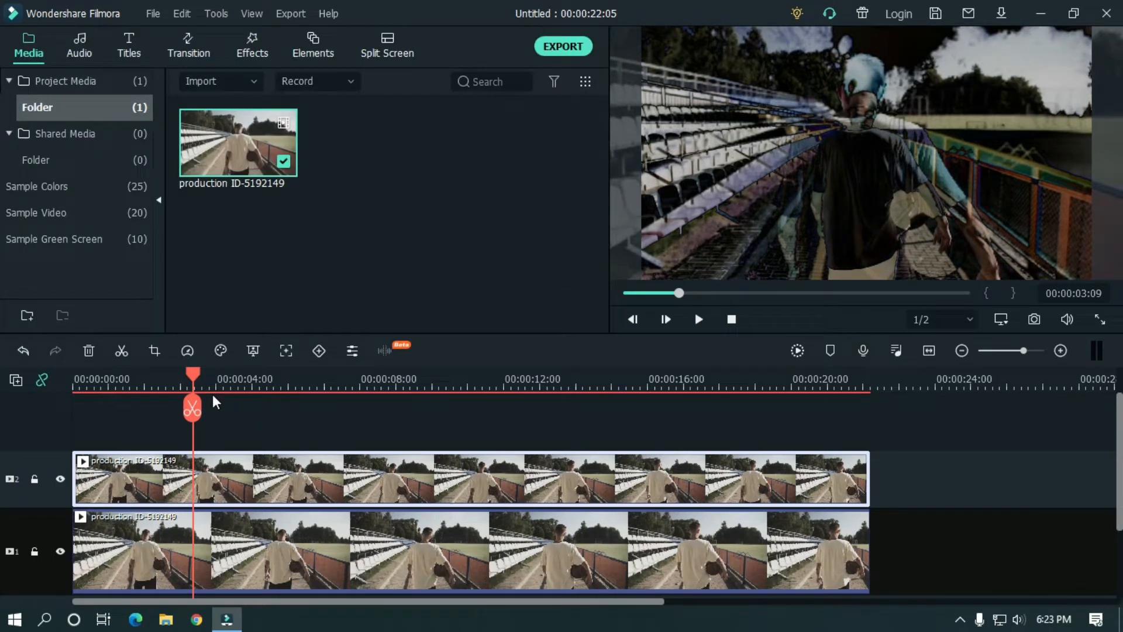
drag(196, 374, 25, 375)
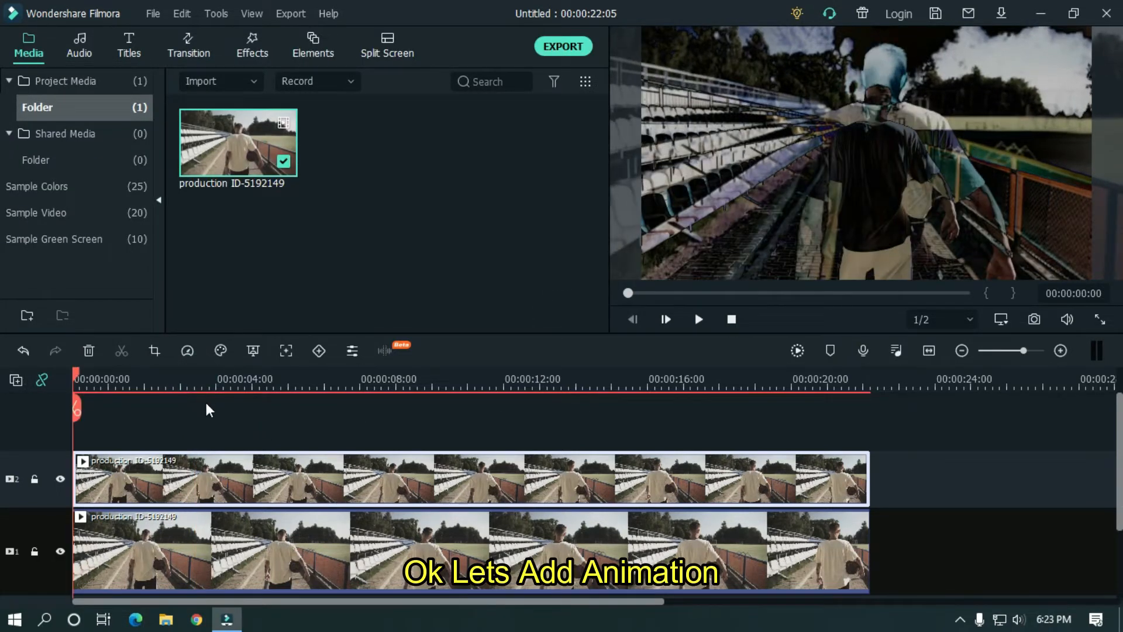
double_click(266, 486)
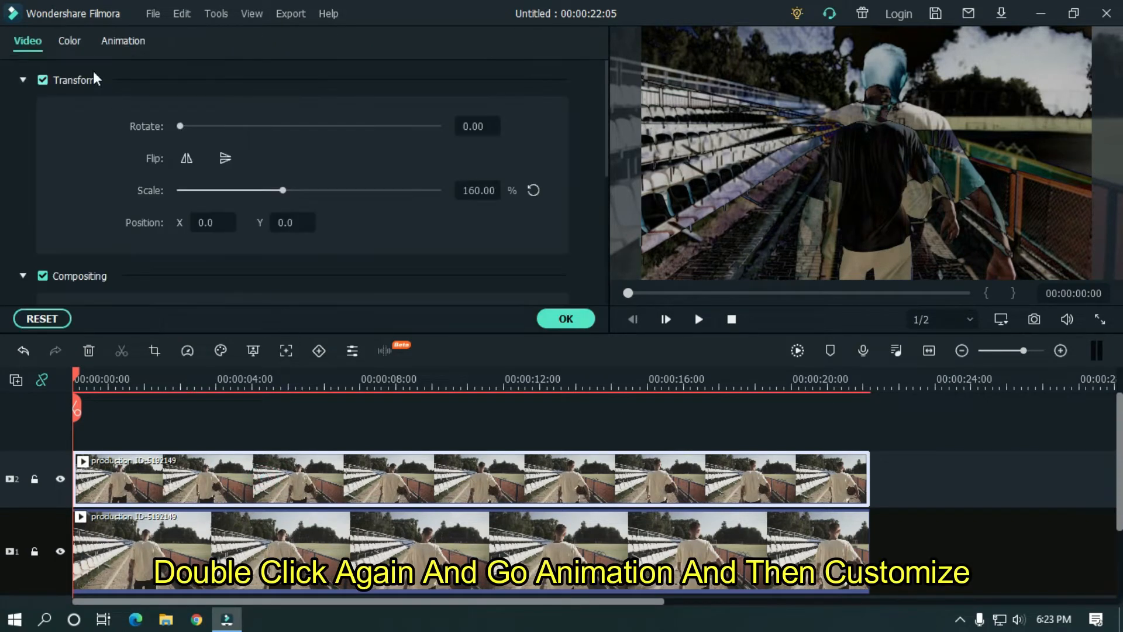
click(119, 42)
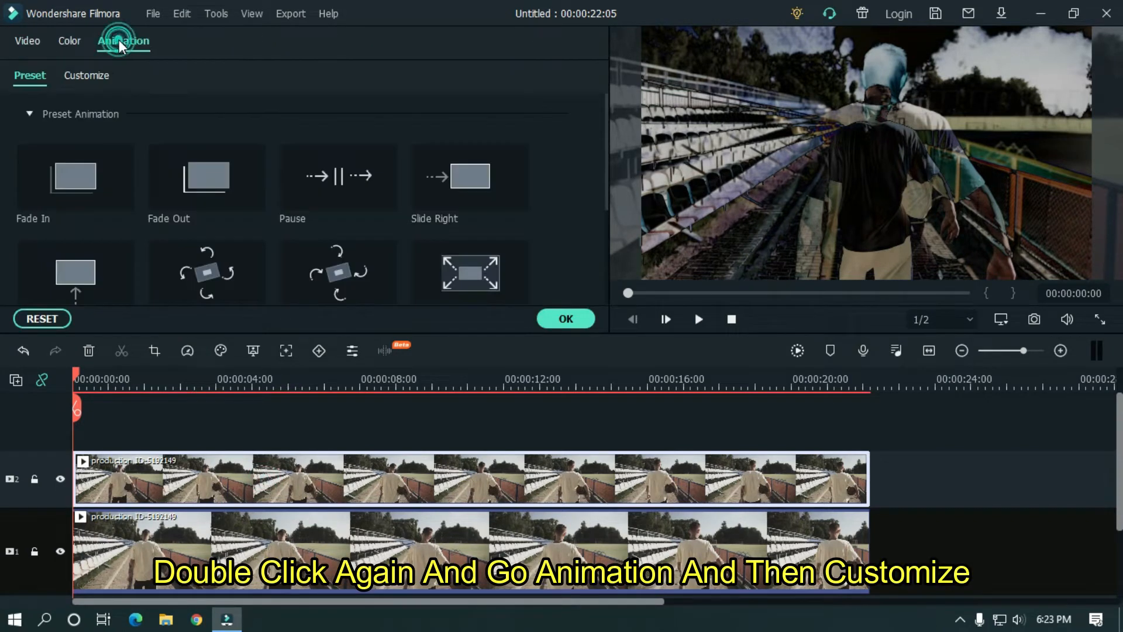
click(76, 76)
drag(212, 383, 1001, 377)
drag(225, 380, 415, 379)
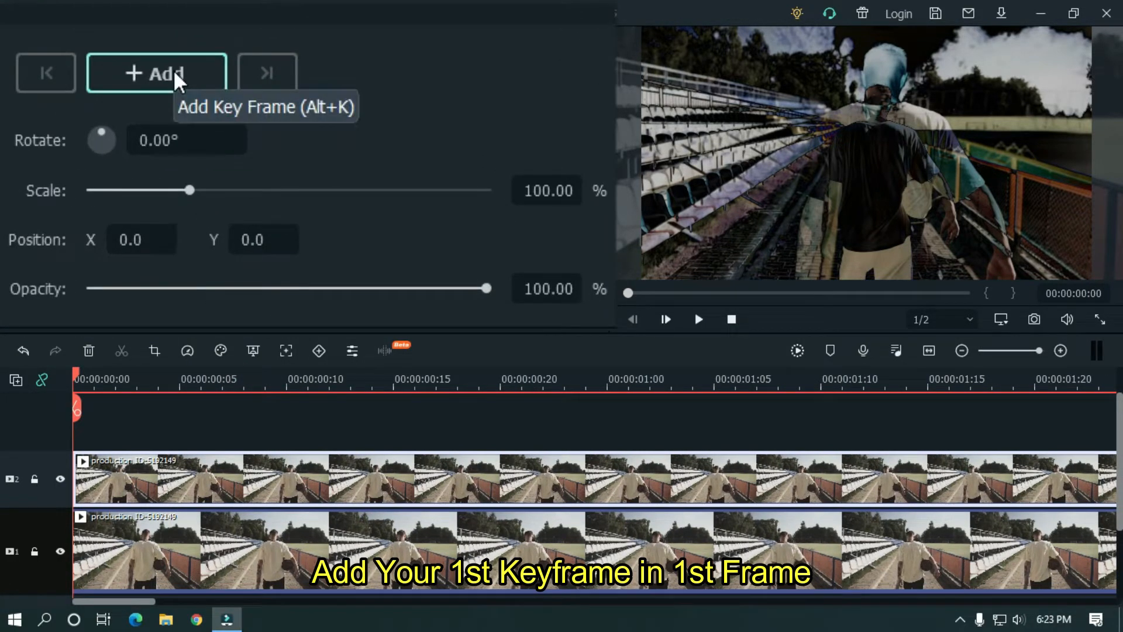
- Add opacity keyframes of 0% at frame 0, 80% at frame 5 and 0% at frame 10
click(173, 69)
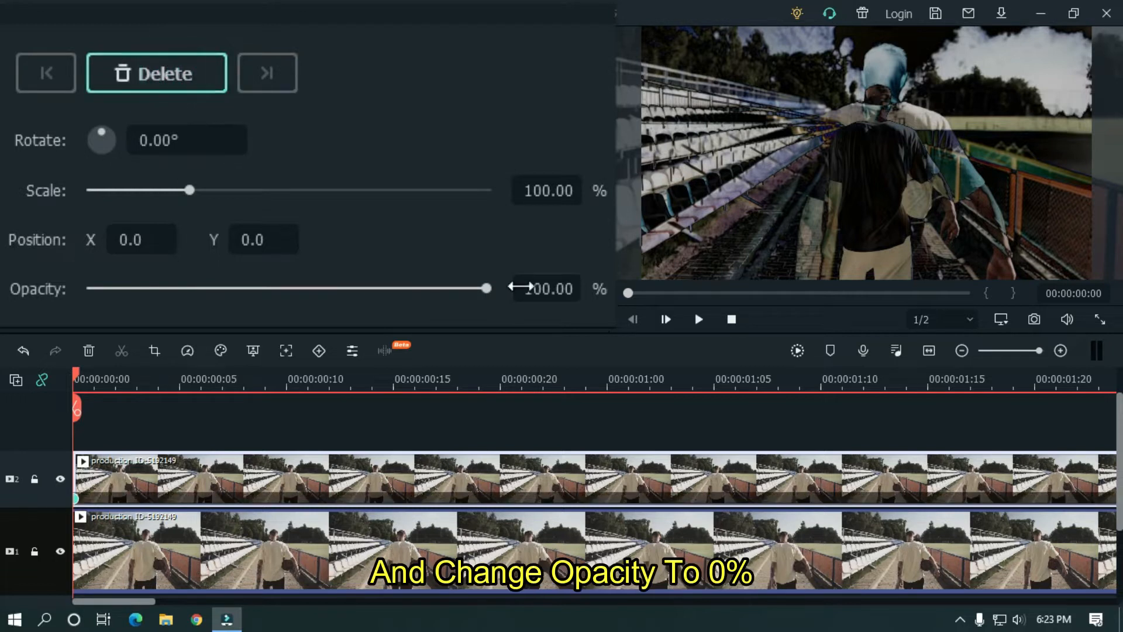
drag(547, 286, 497, 287)
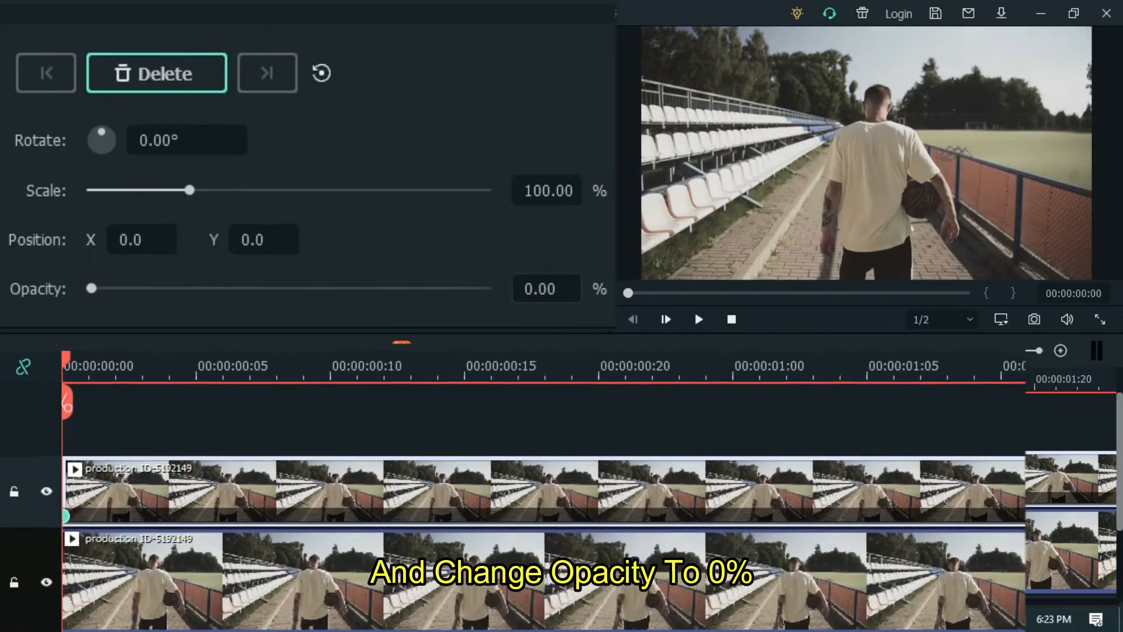
click(214, 353)
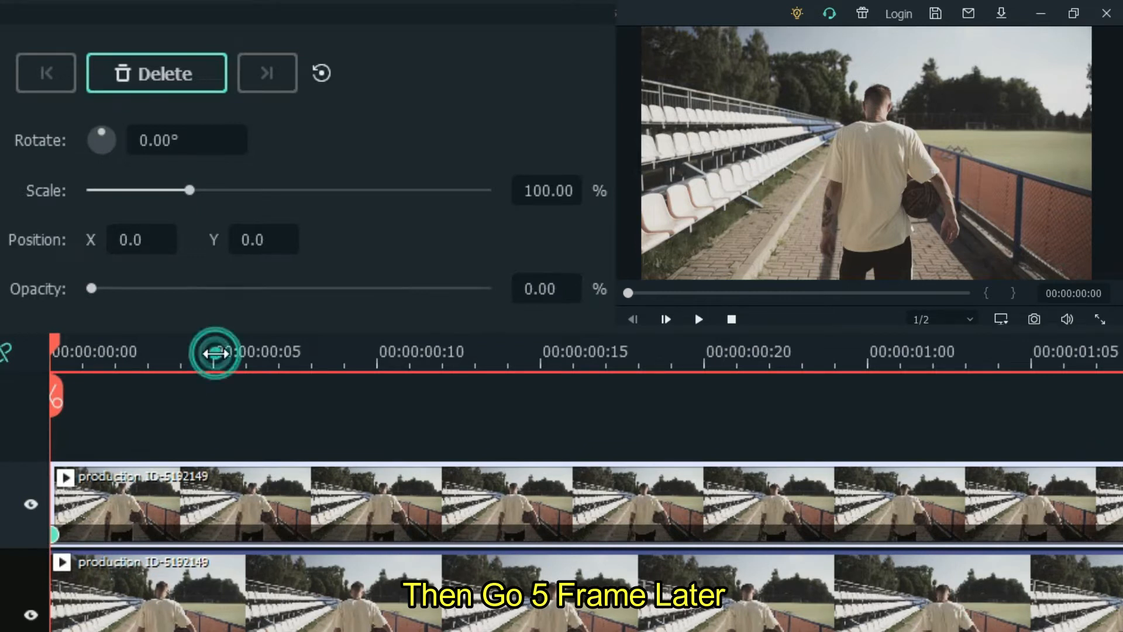
click(546, 294)
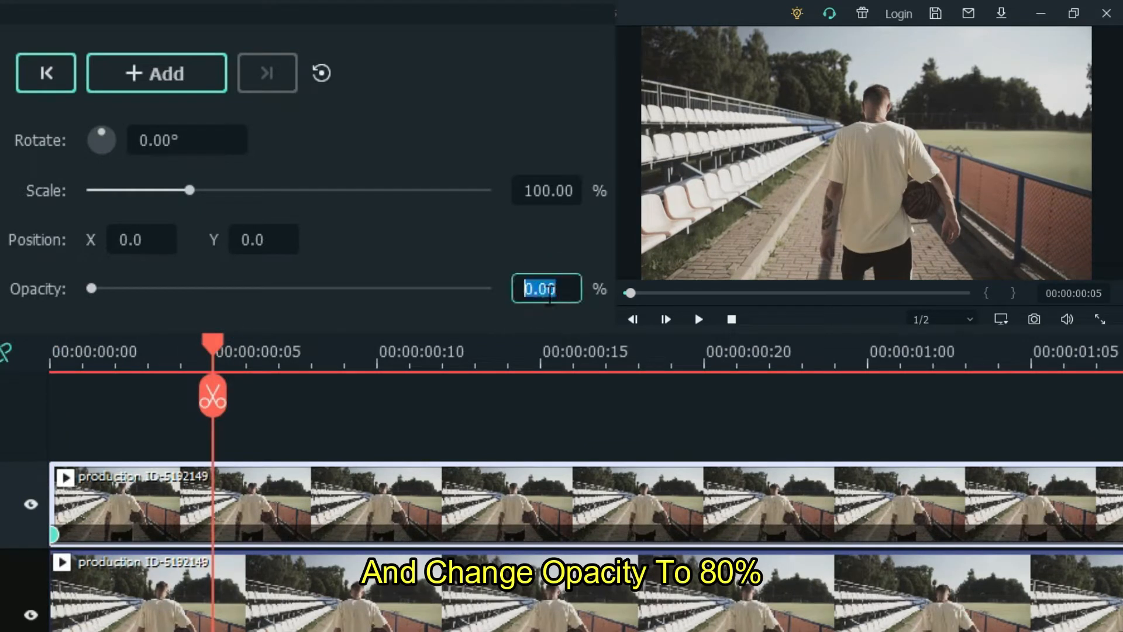
text(80)
key(Return)
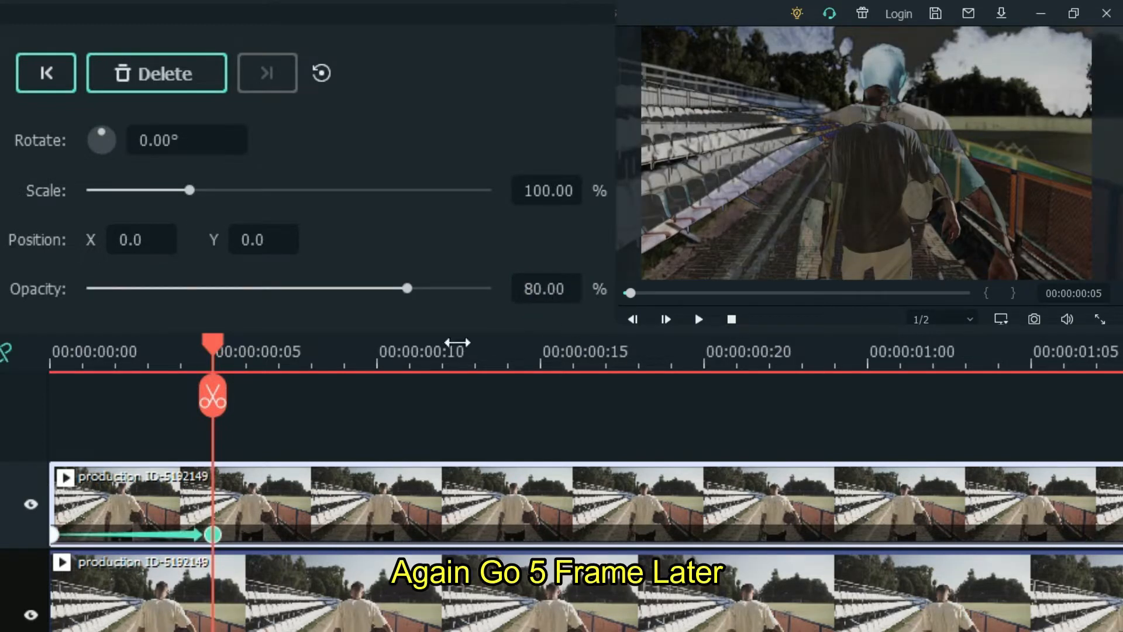
key(Right)
key(Right)
key(Right)
key(Right)
key(Right)
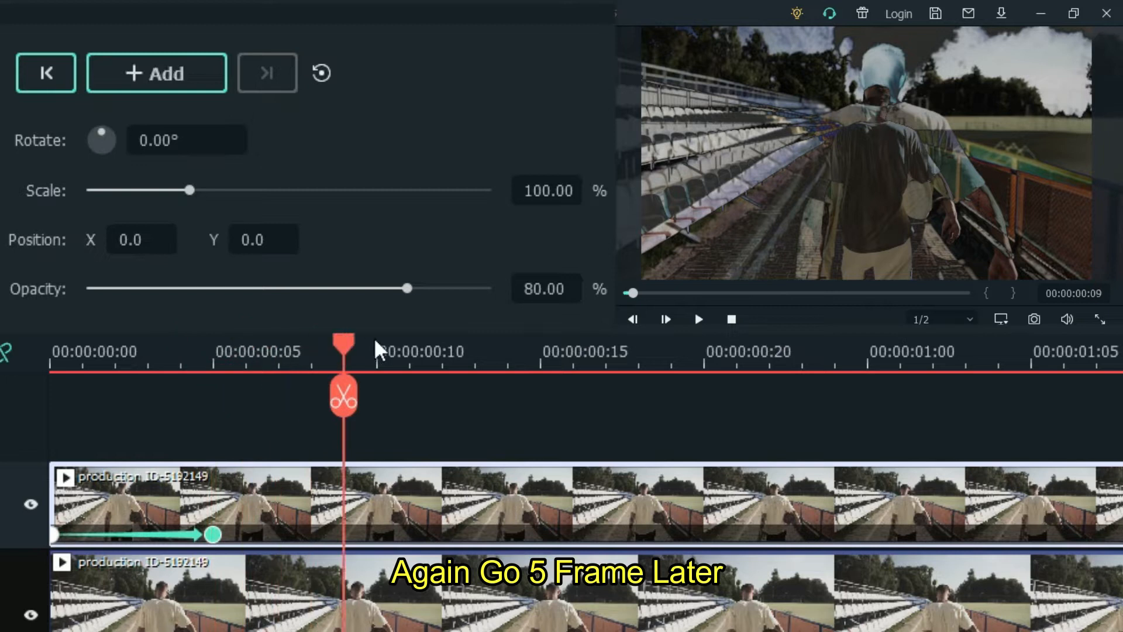
drag(407, 288, 82, 285)
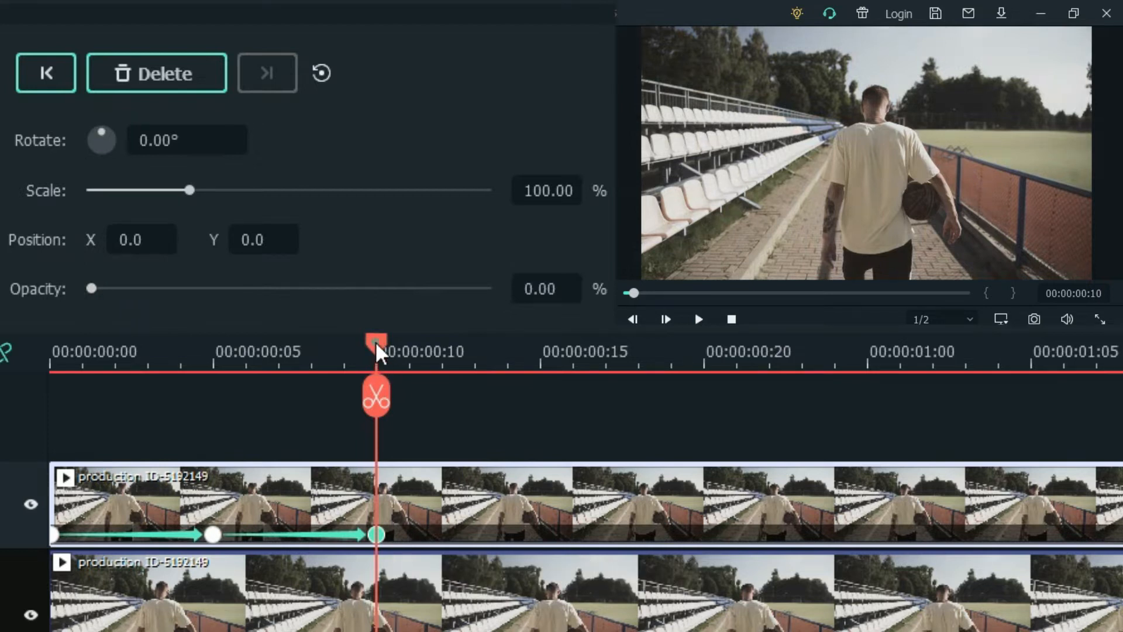
- Add an 80% opacity keyframe at frame 15 and play back the flicker from the start
drag(420, 339, 543, 338)
click(535, 288)
text(80)
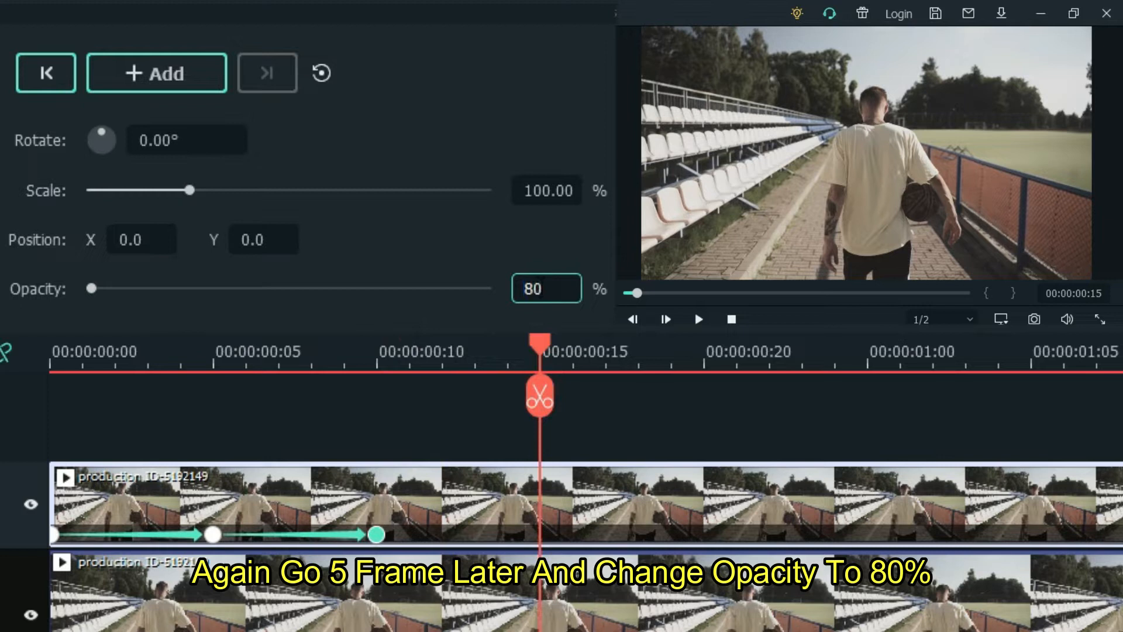
click(590, 246)
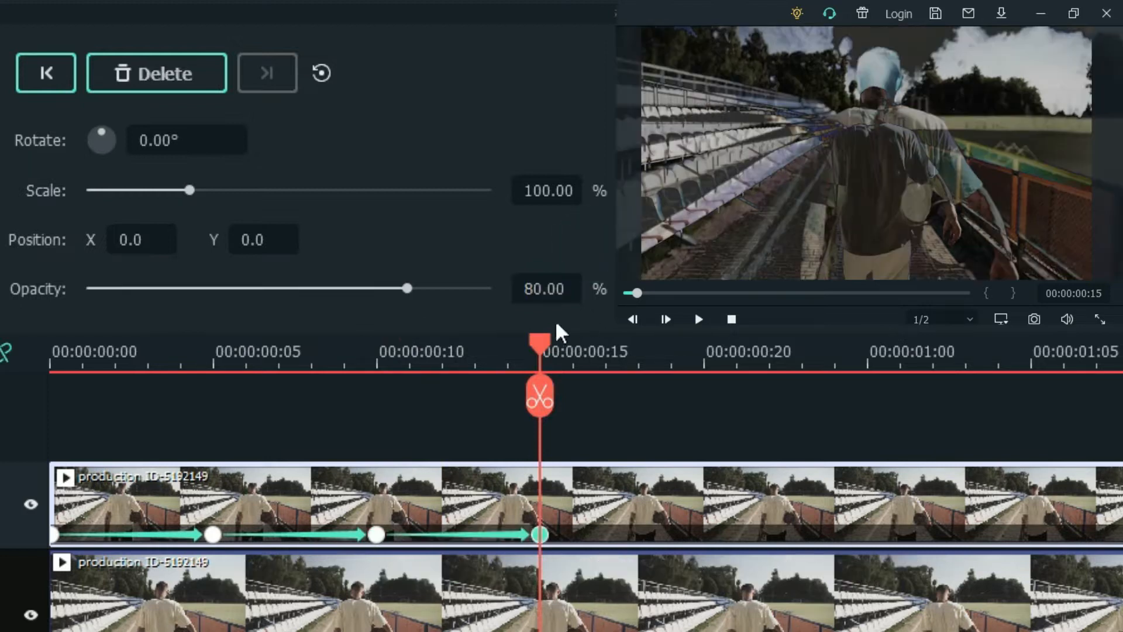
drag(540, 345, 3, 358)
key(space)
key(space)
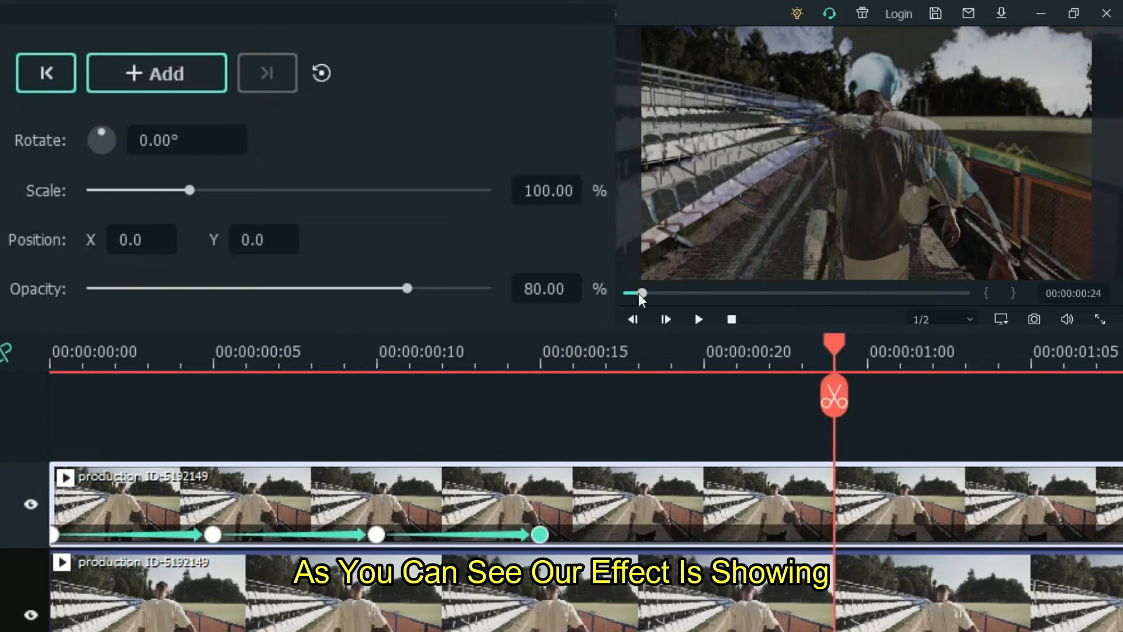
drag(642, 294, 624, 294)
key(space)
key(space)
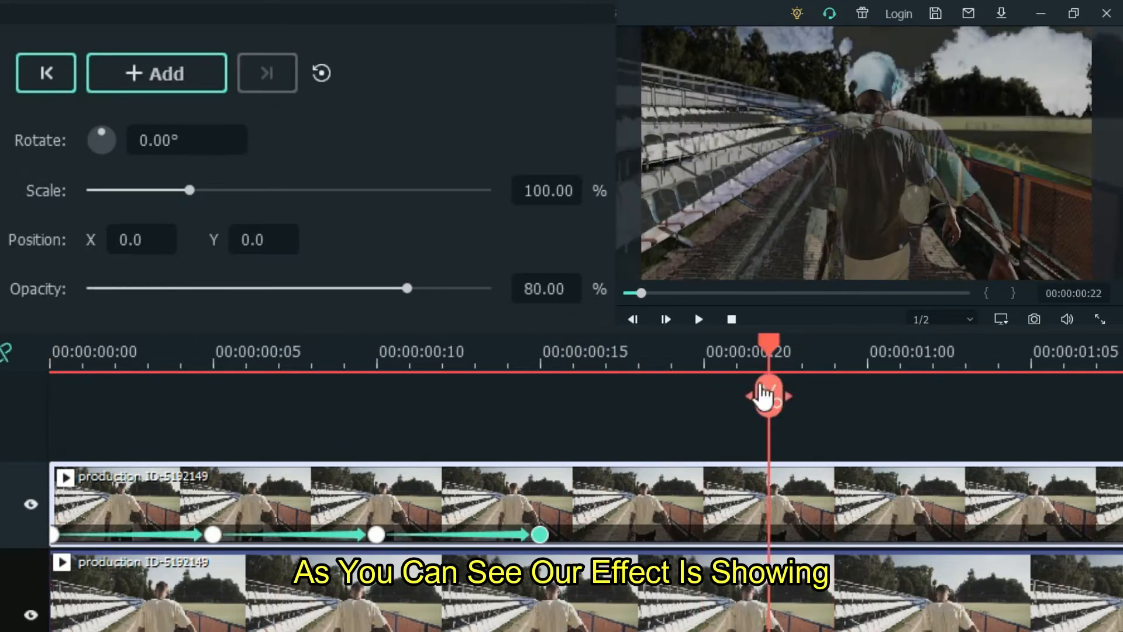
- Continue with about 0% opacity at frame 20 and 80% at the 1-second mark
drag(767, 339, 711, 360)
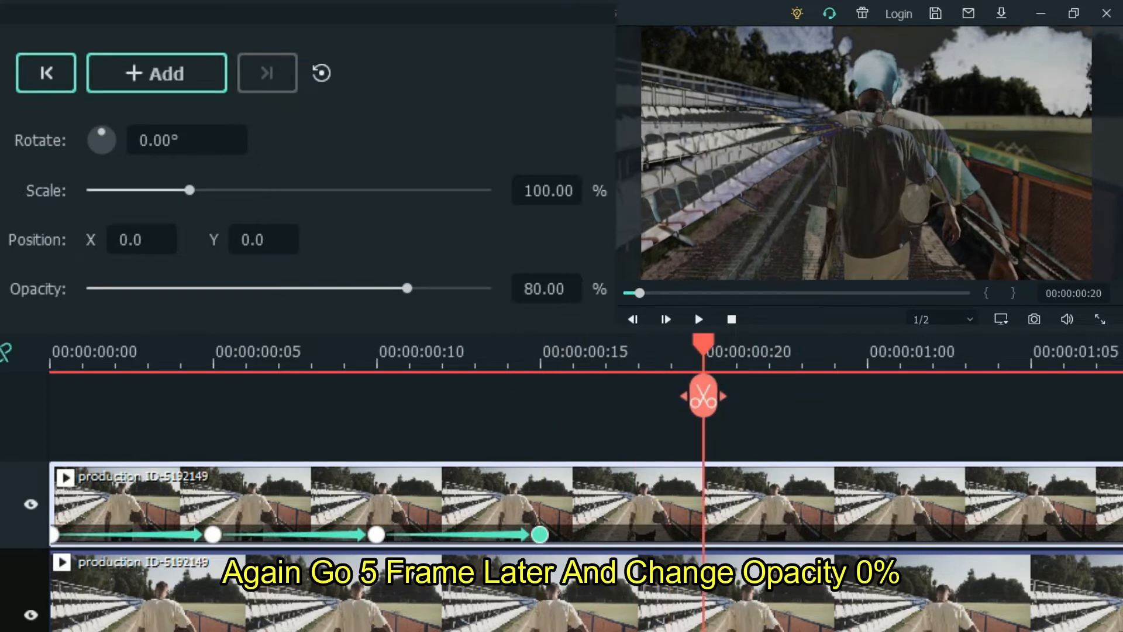
drag(406, 288, 82, 292)
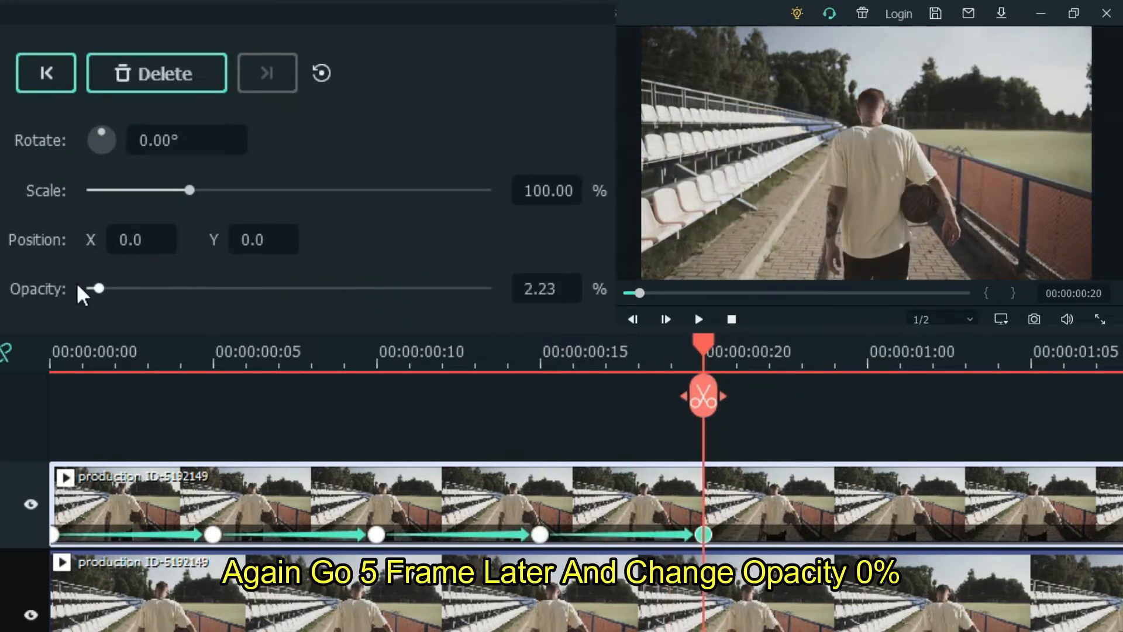
click(868, 357)
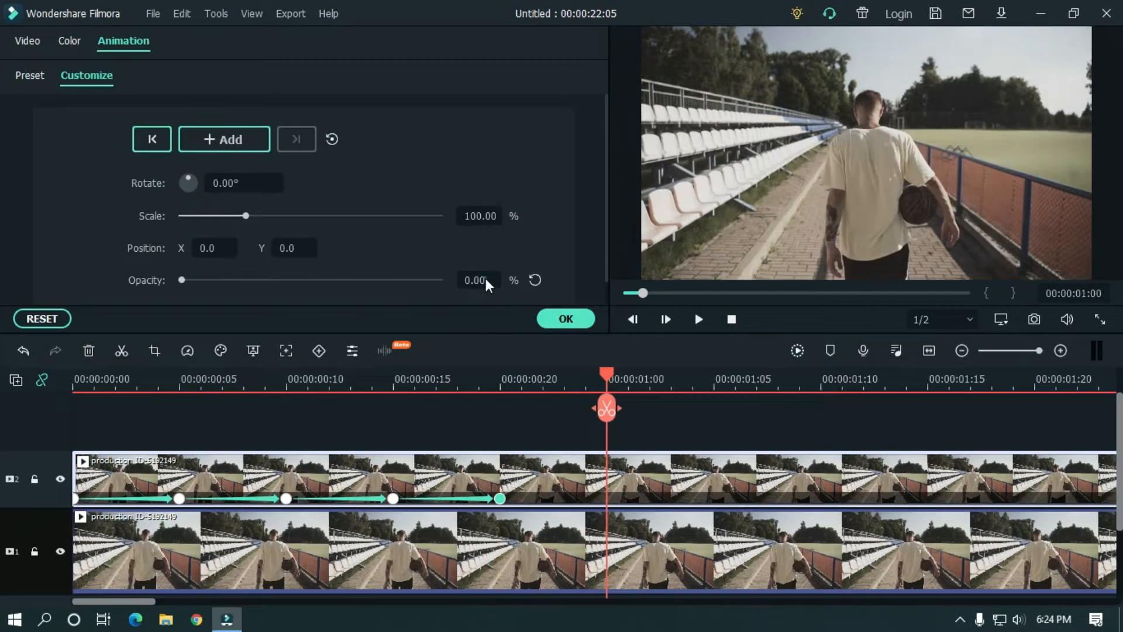
click(480, 280)
text(80)
key(Return)
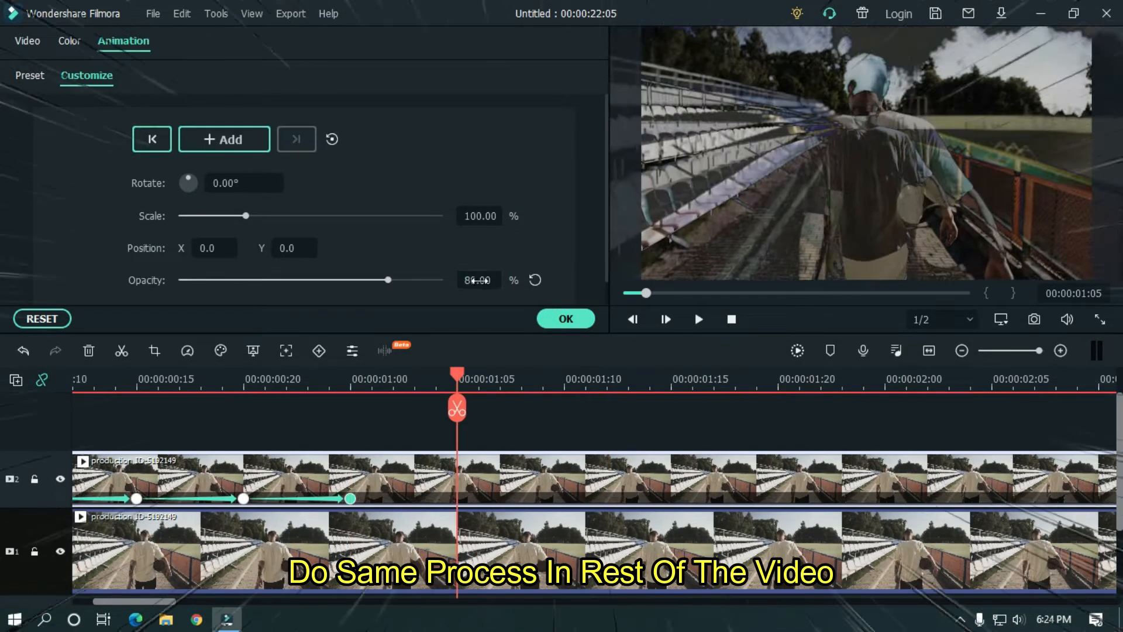
drag(566, 377, 591, 379)
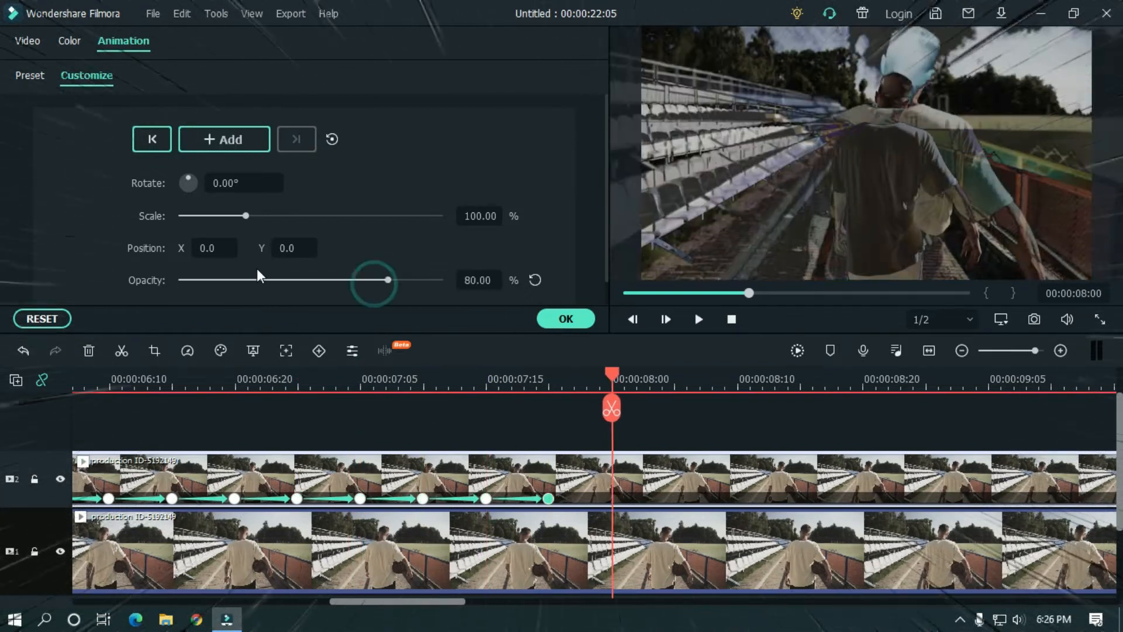
click(720, 524)
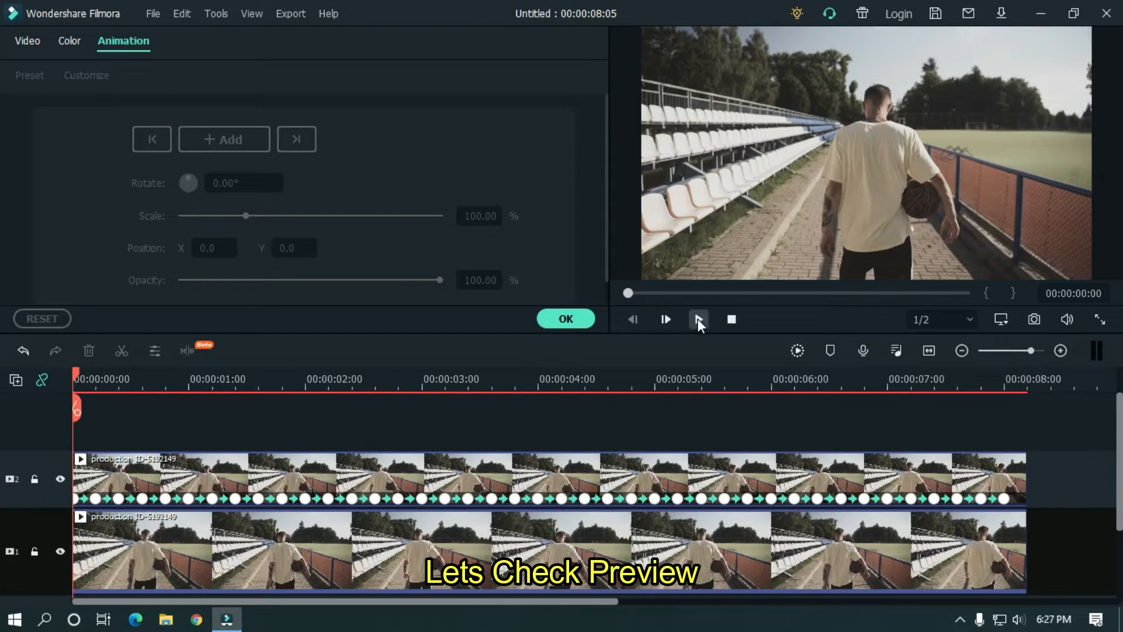
- Play back the flicker, confirm the animation settings, and zoom the timeline to frame level
click(698, 320)
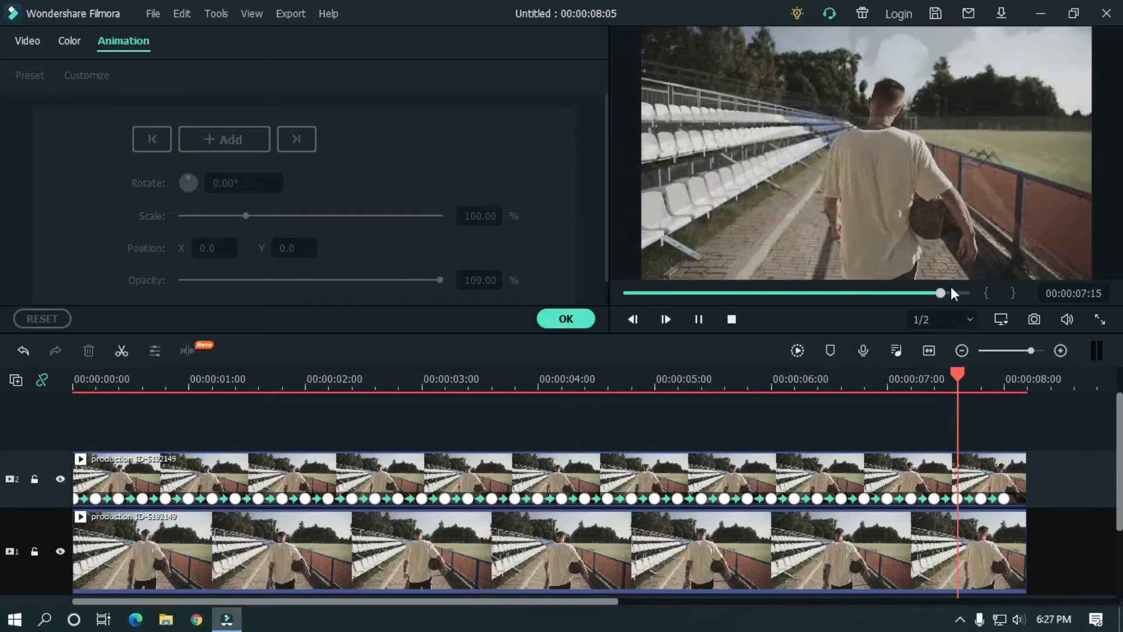
click(566, 318)
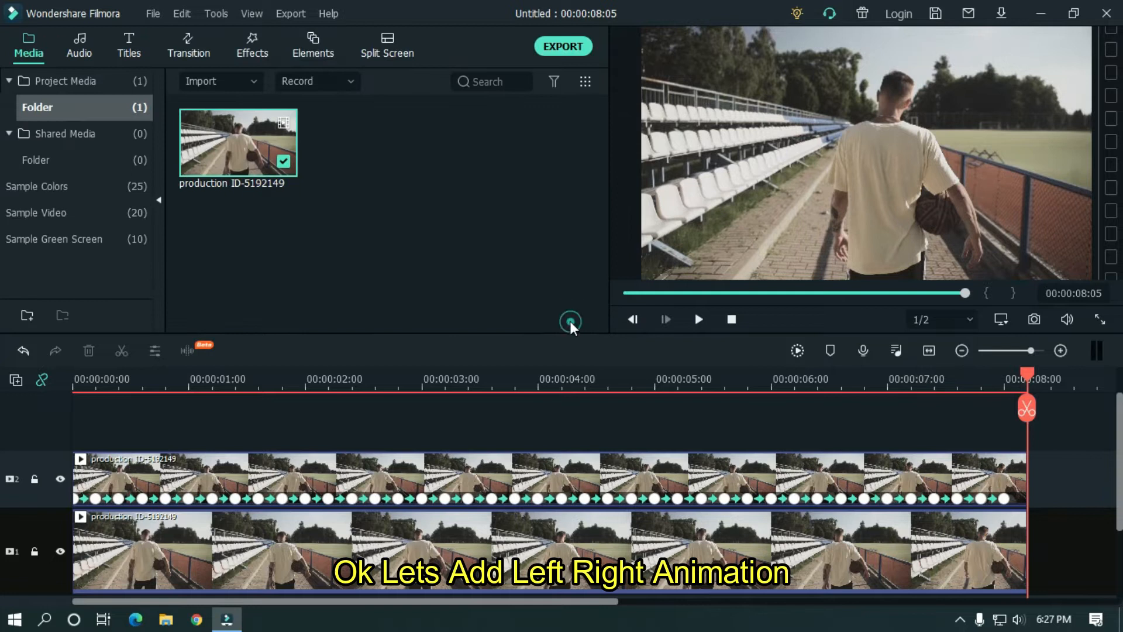
drag(77, 388, 316, 374)
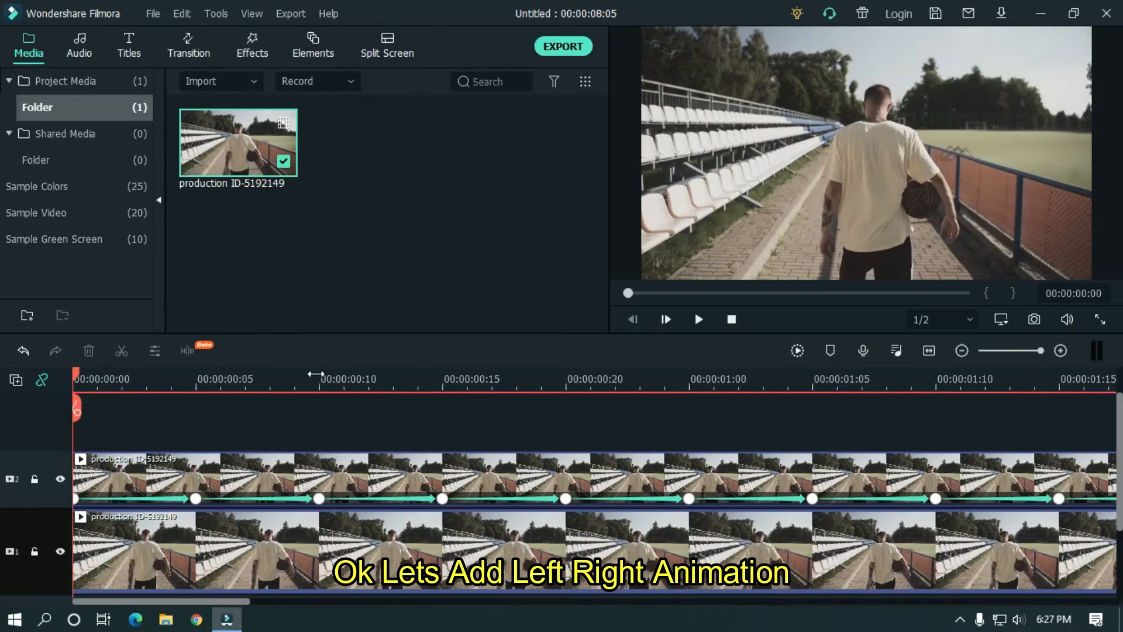
click(197, 387)
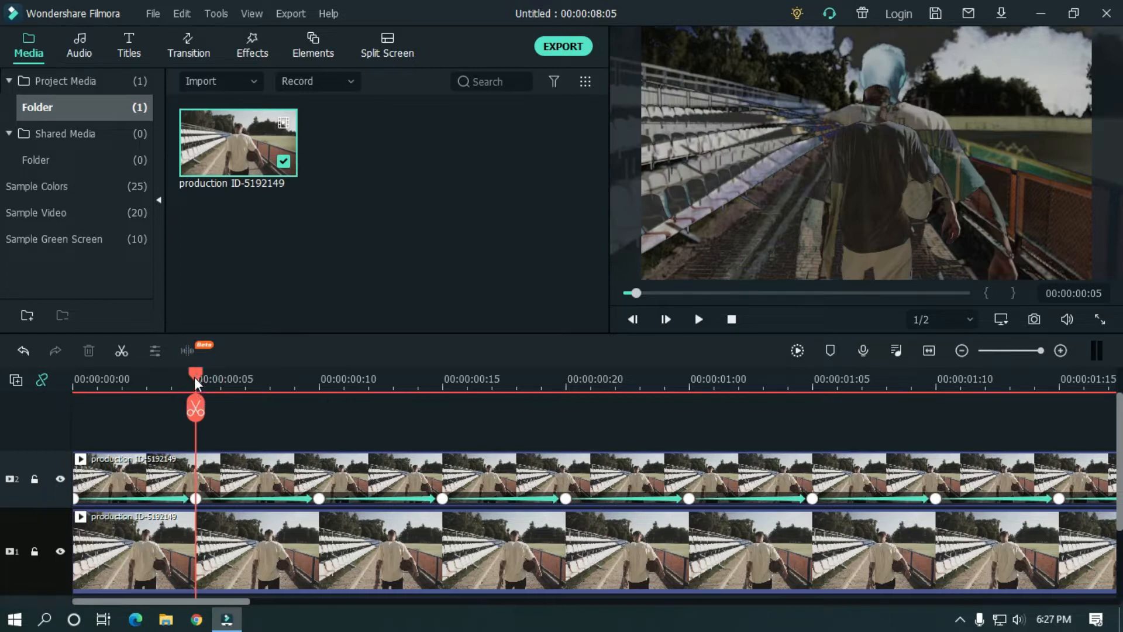
- Set the top clip's Position X to -10 at frame 5 and 10 at frame 15
double_click(229, 461)
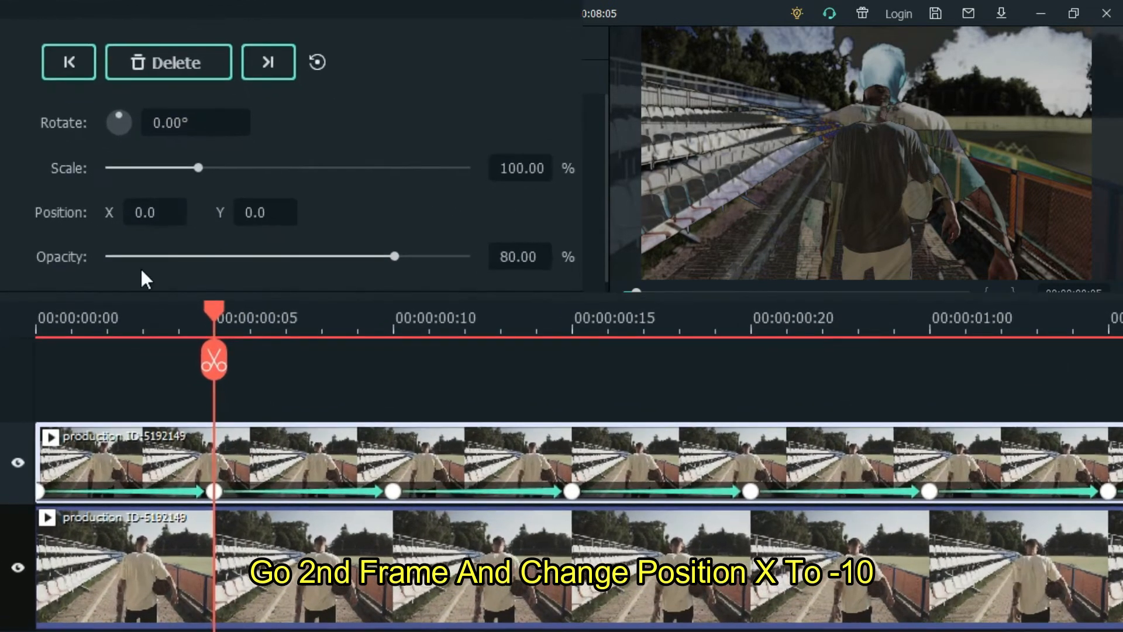
double_click(200, 242)
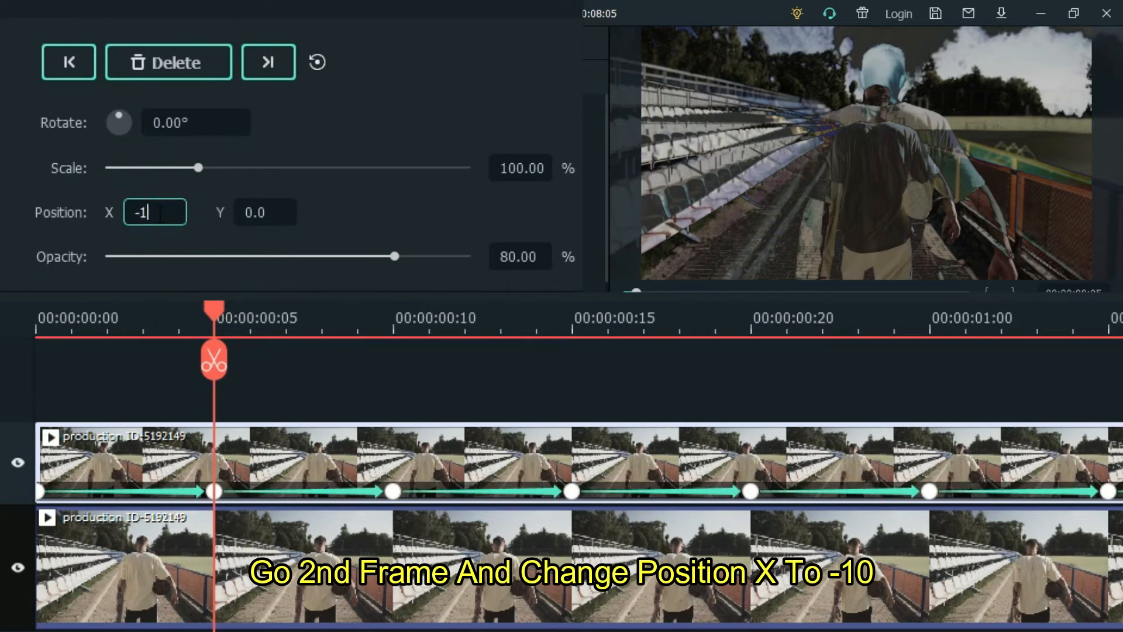
key(Return)
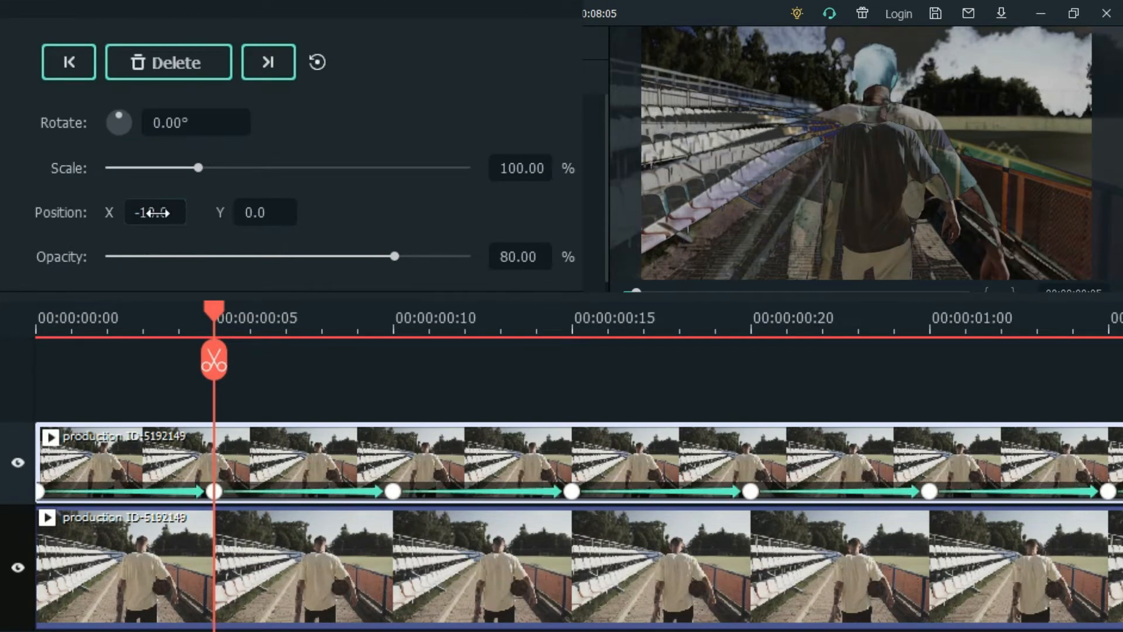
drag(218, 307, 585, 331)
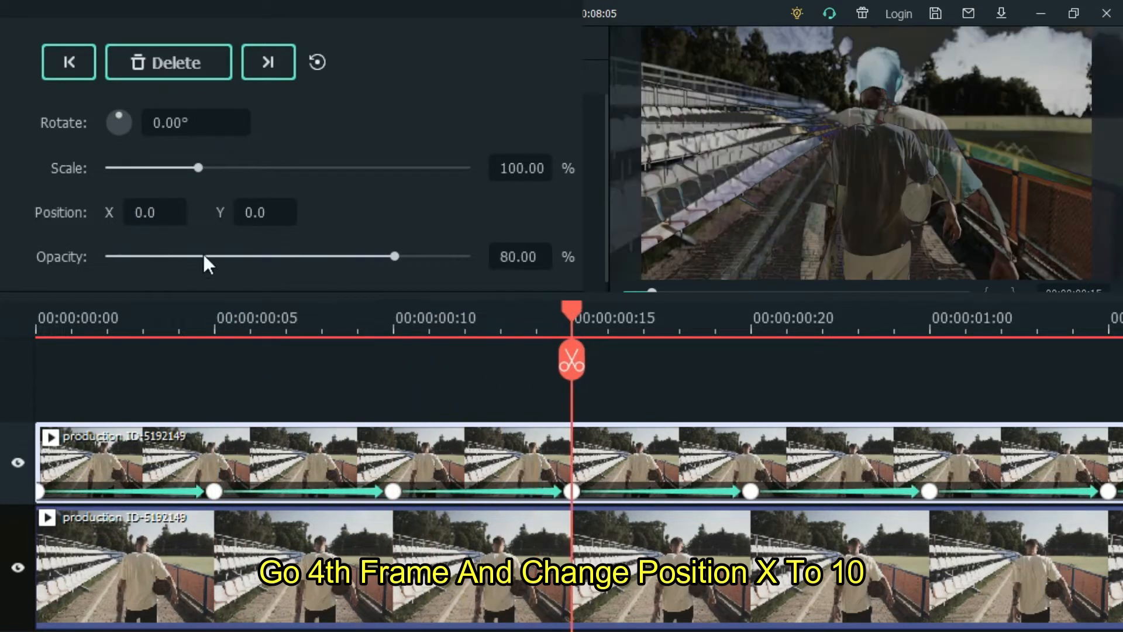
click(153, 214)
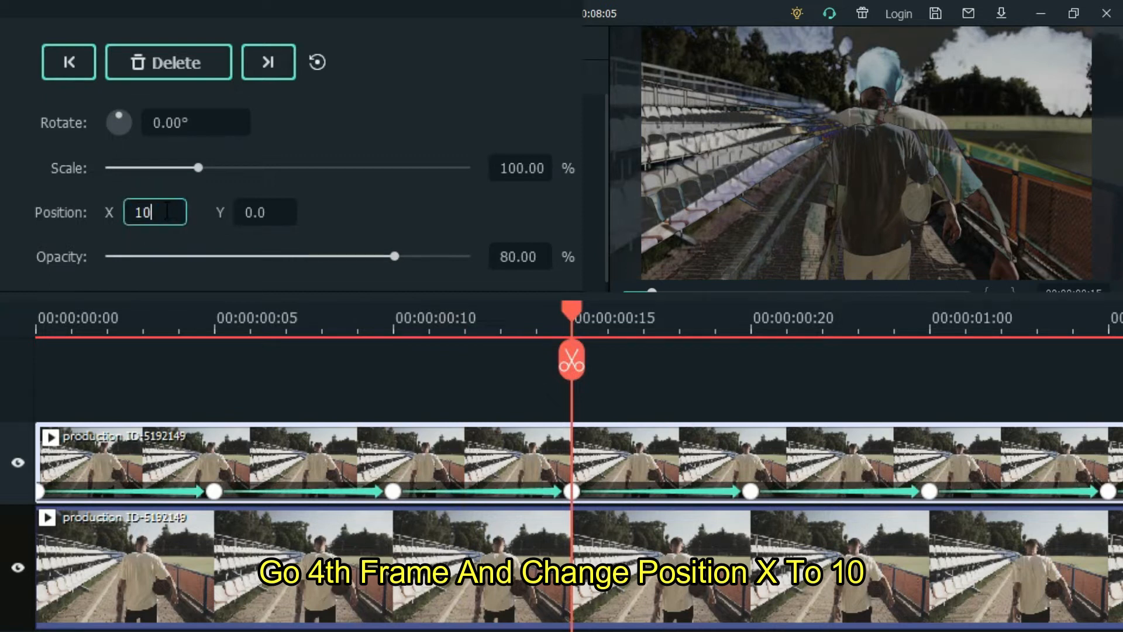
text(10)
key(Return)
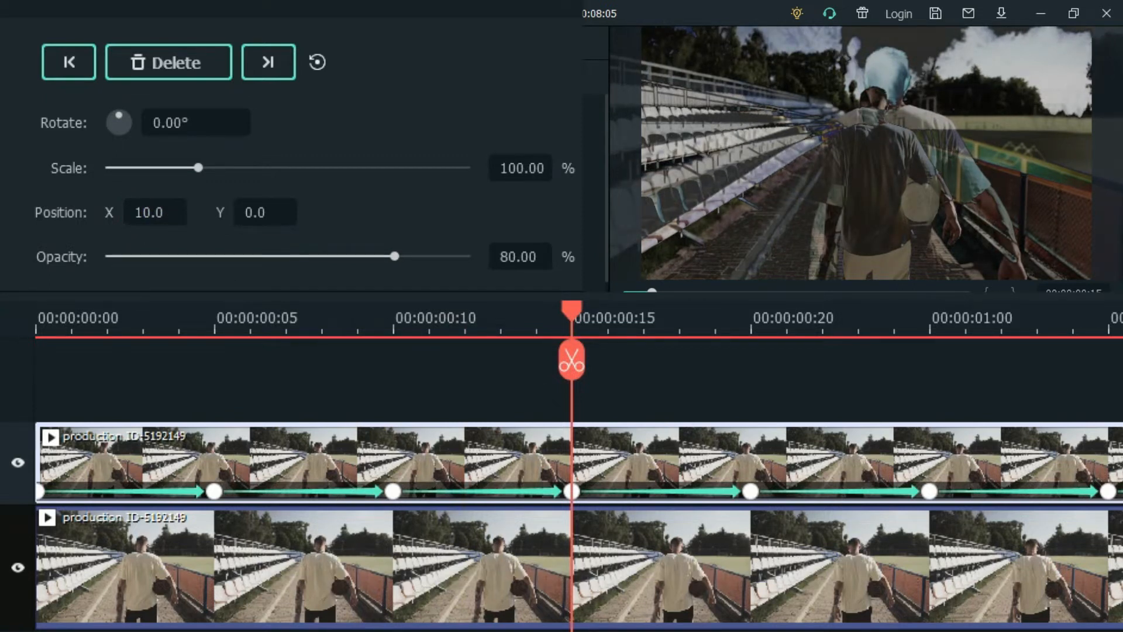
drag(266, 631, 280, 631)
drag(464, 316, 827, 311)
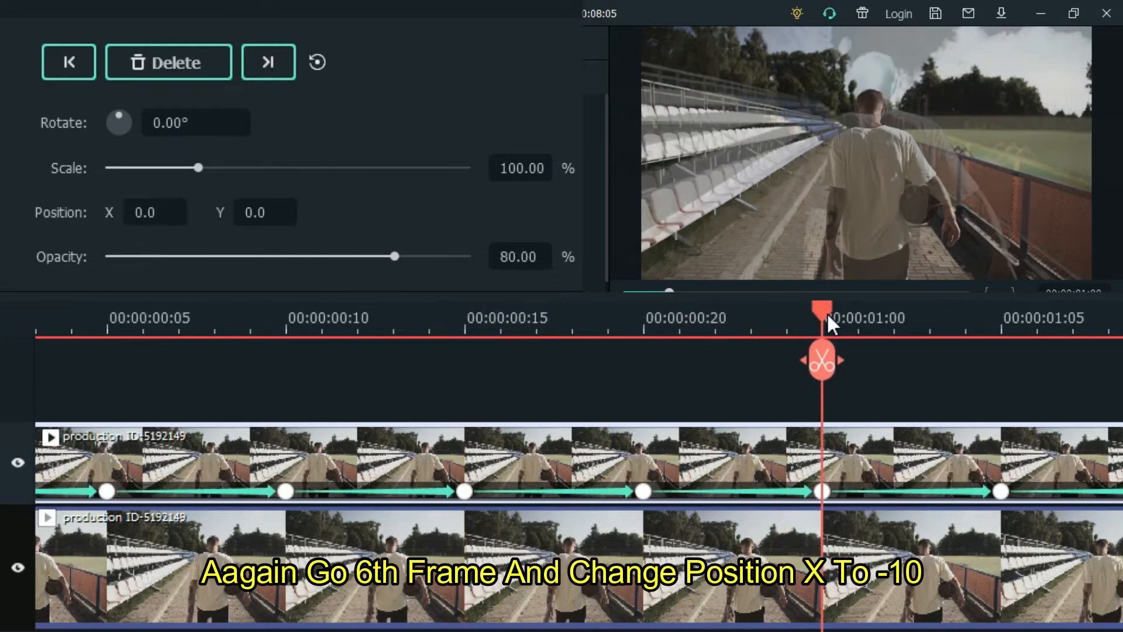
- Set Position X to -10 at 00:00:01:00 and 10 at 00:00:01:10
click(153, 208)
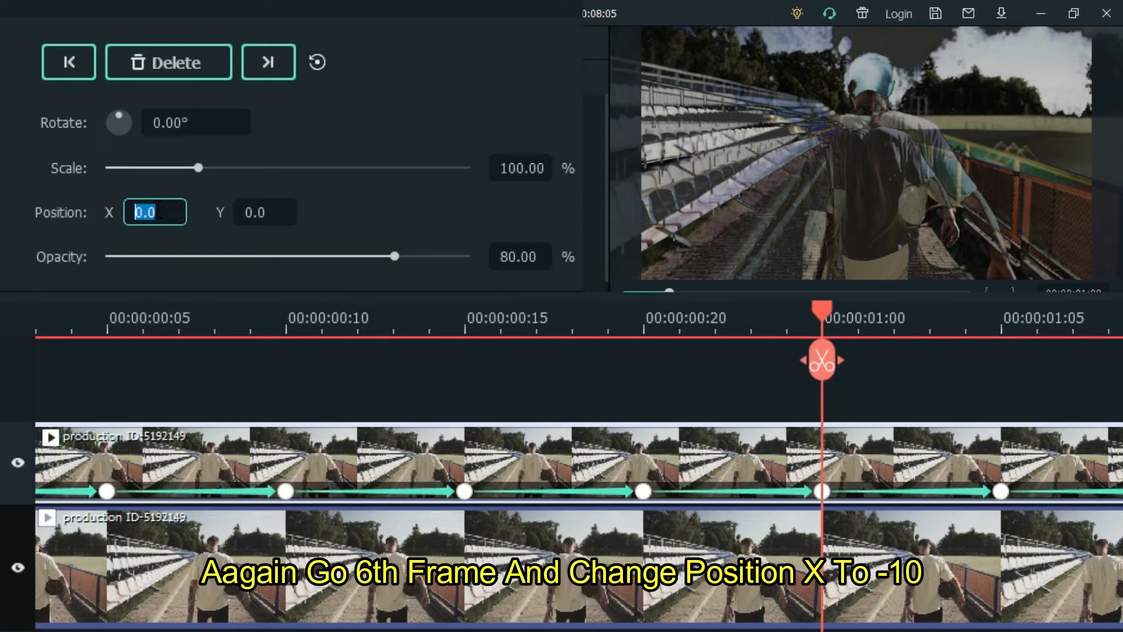
text(-10)
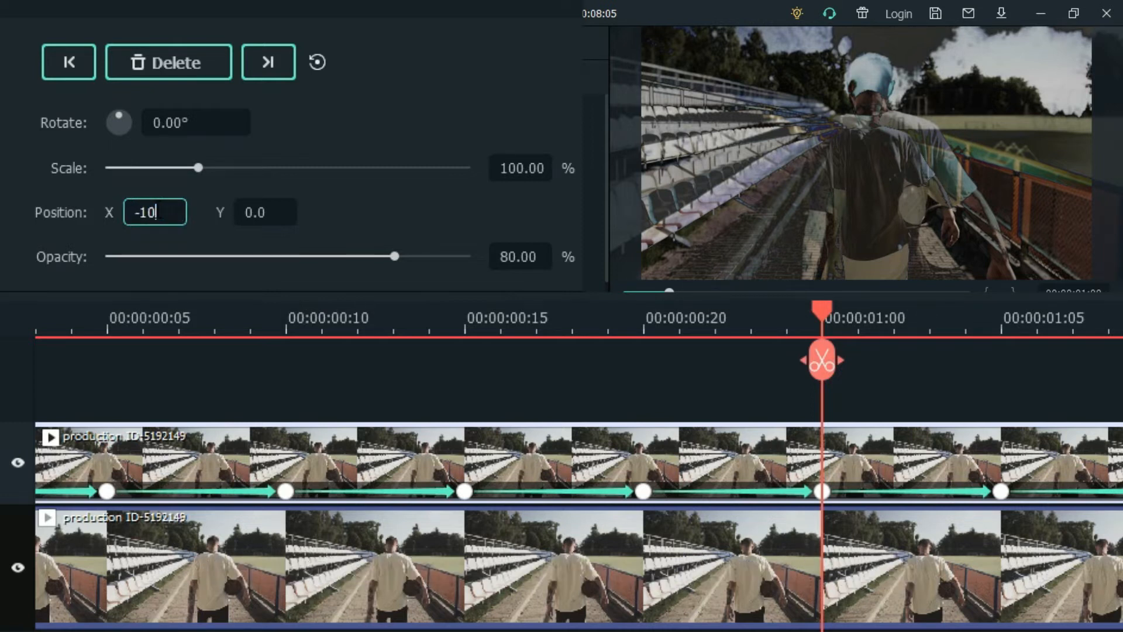
key(Return)
drag(288, 631, 306, 631)
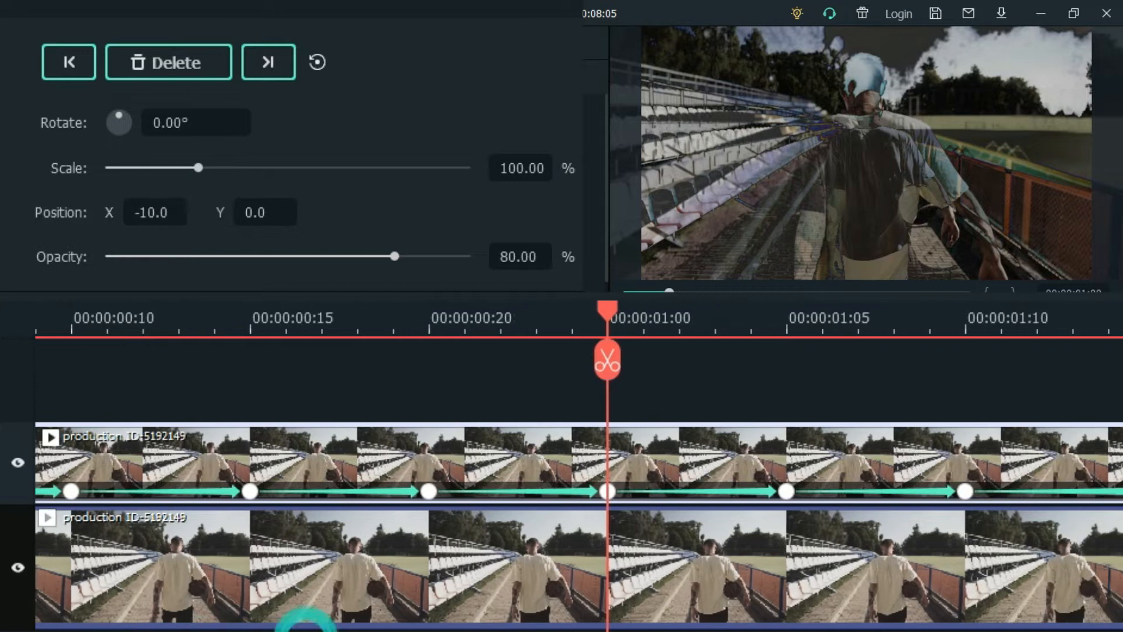
drag(609, 311, 972, 304)
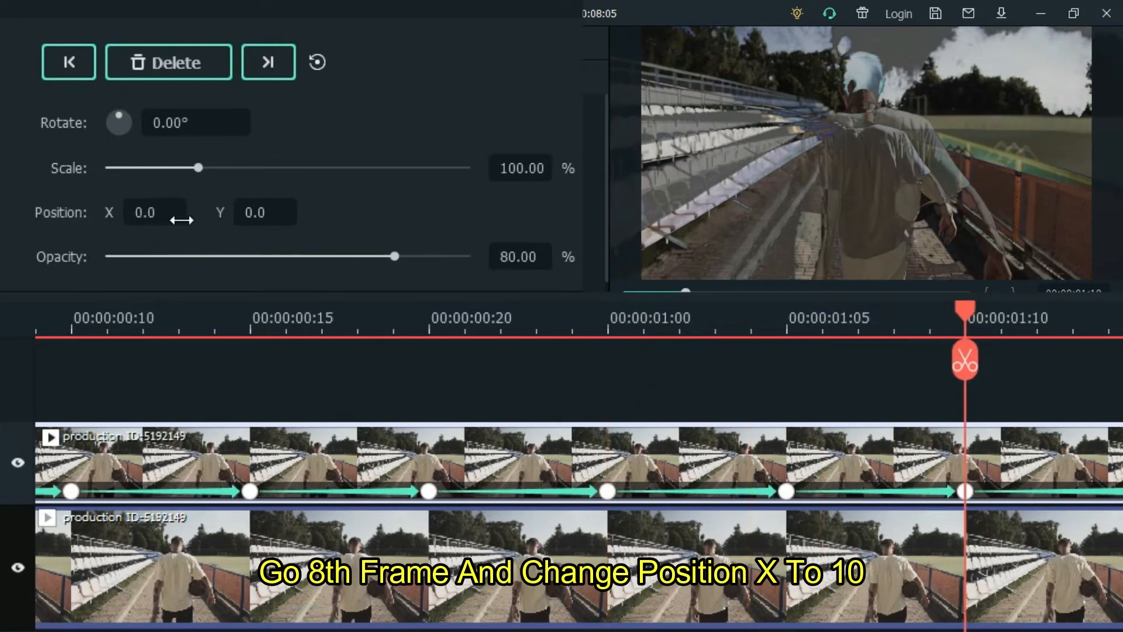
click(155, 209)
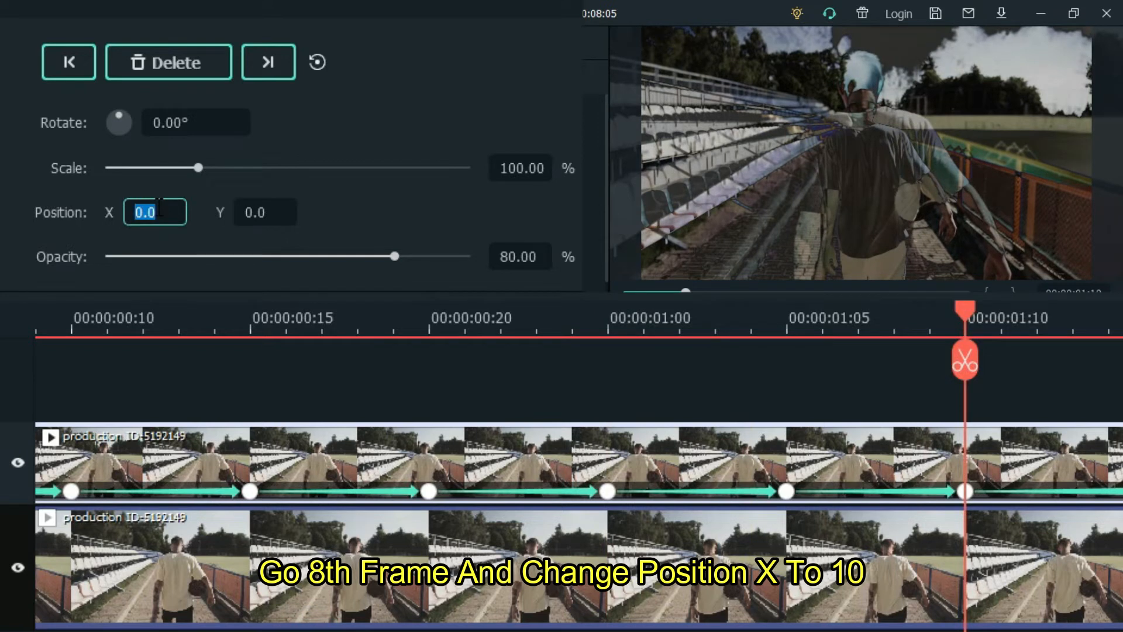
key(Return)
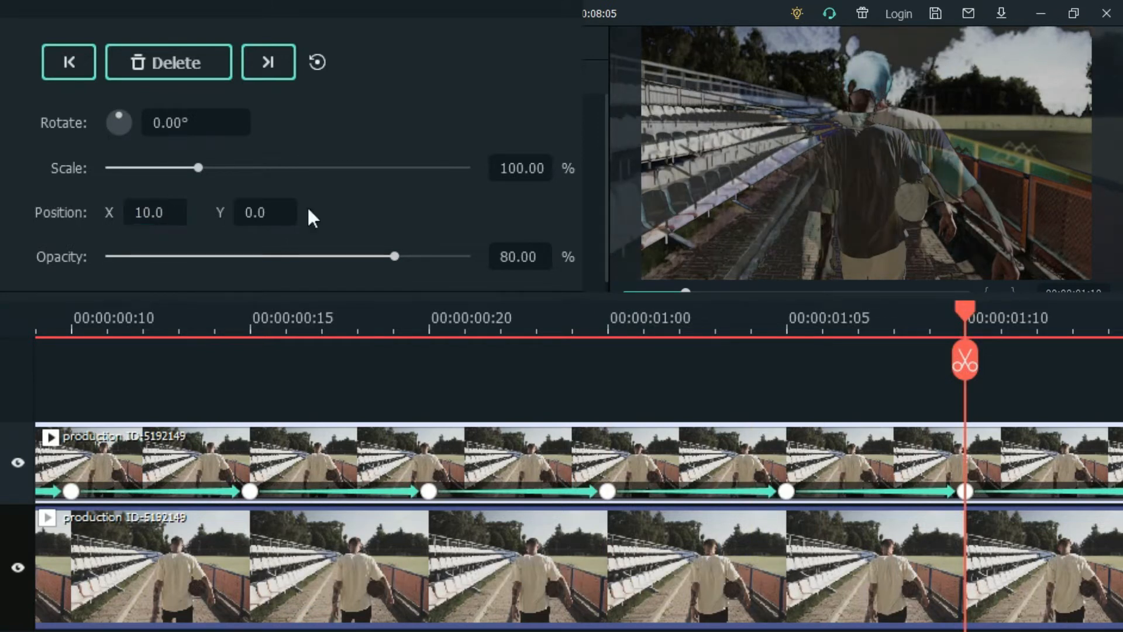
drag(1013, 315, 768, 300)
- Preview the jitter from the start, then edit Position X on later keyframes, alternating -10 and 10
key(Home)
key(space)
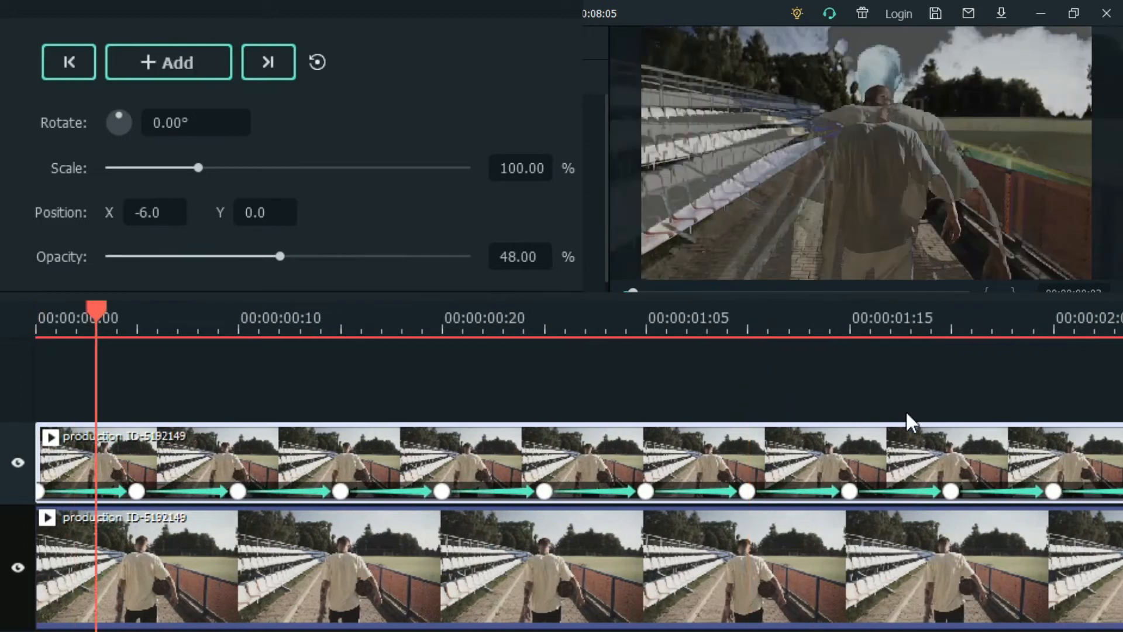
key(space)
drag(715, 317, 765, 314)
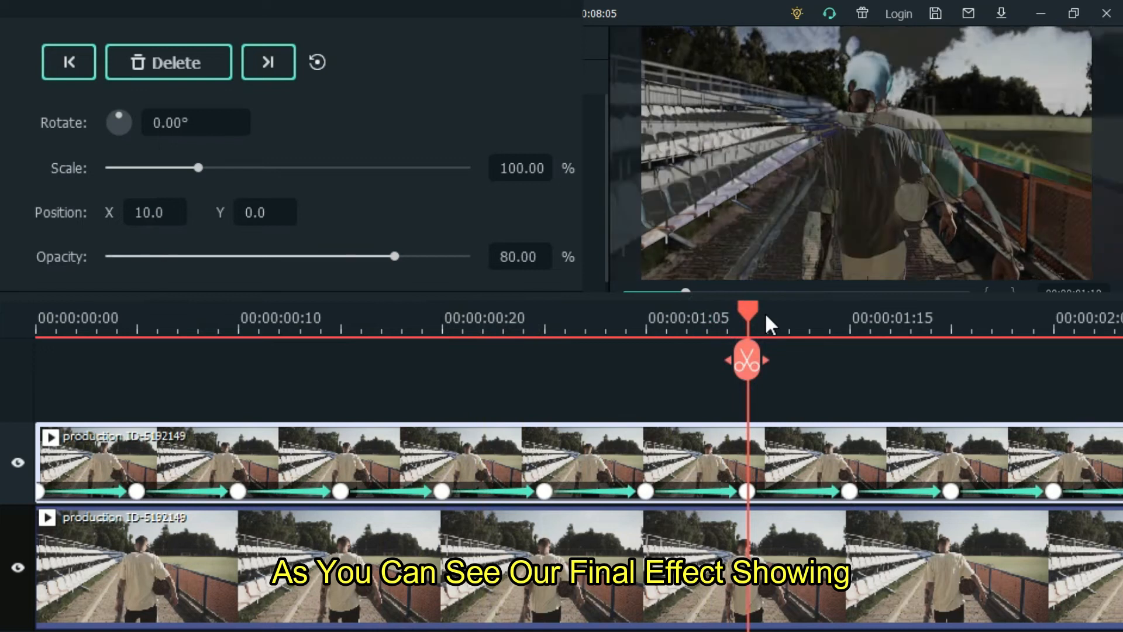
drag(764, 311, 953, 314)
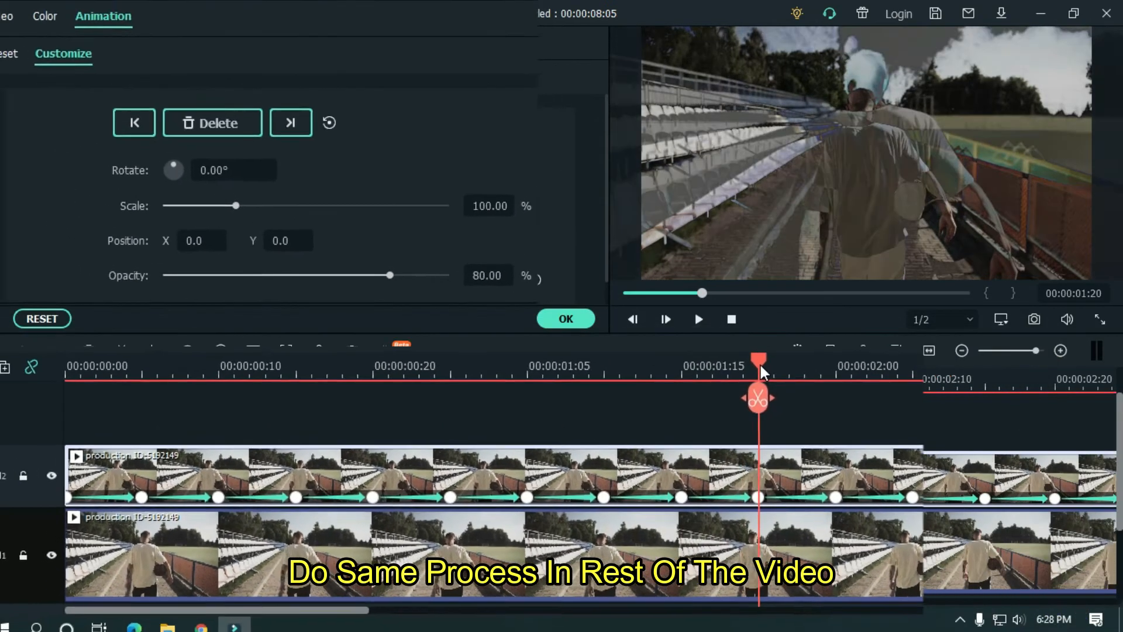
double_click(202, 240)
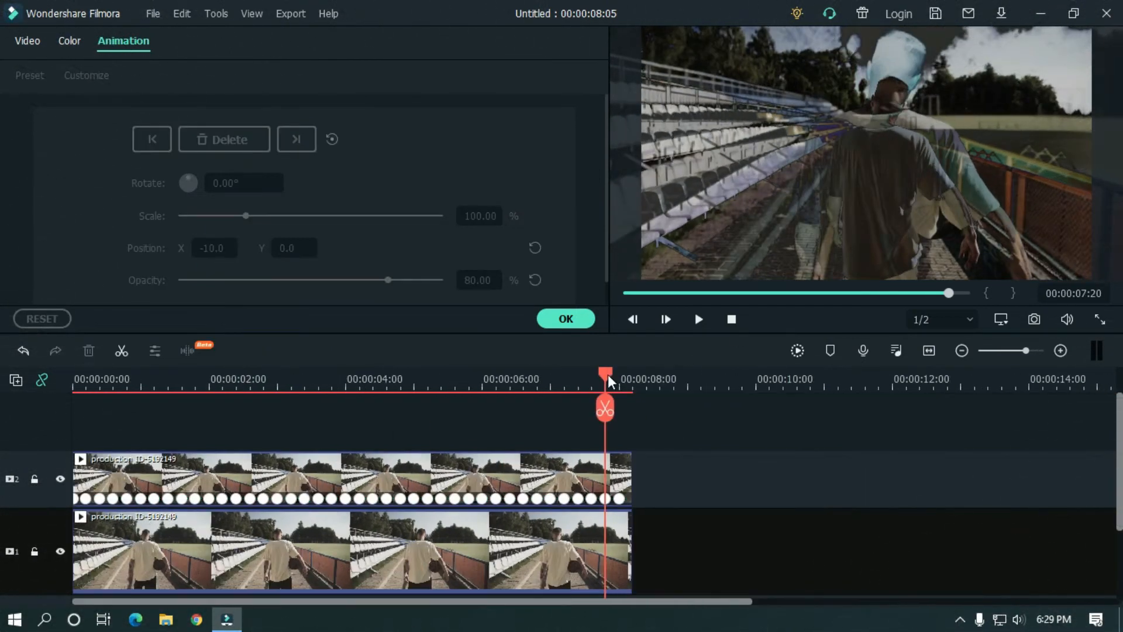
- Confirm the animation settings and render the timeline preview for smooth playback
click(569, 318)
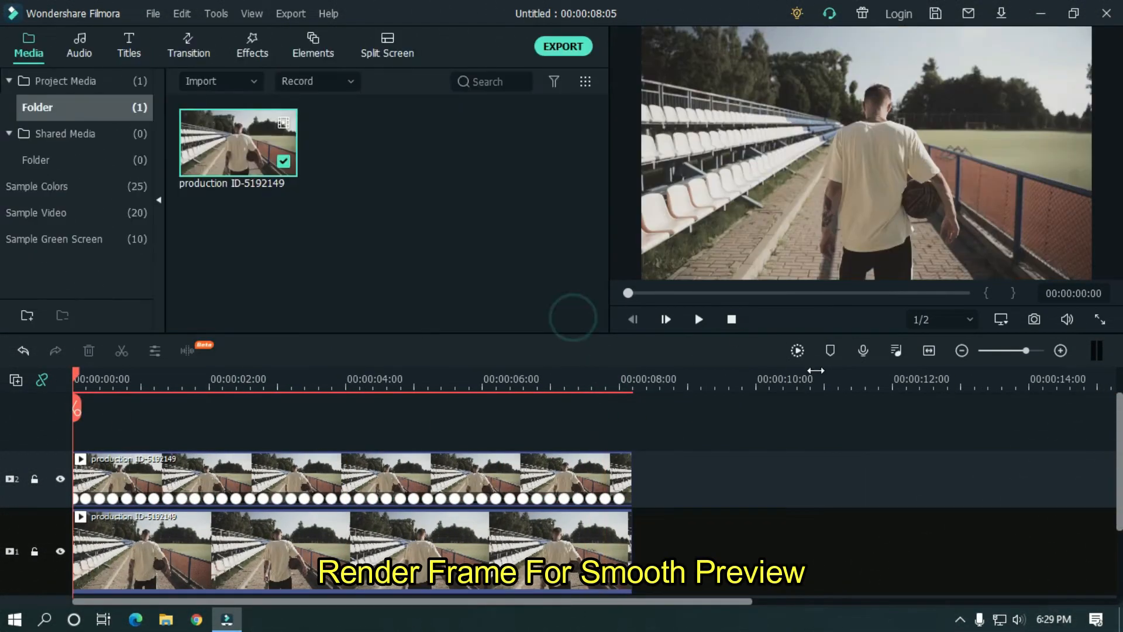
click(798, 350)
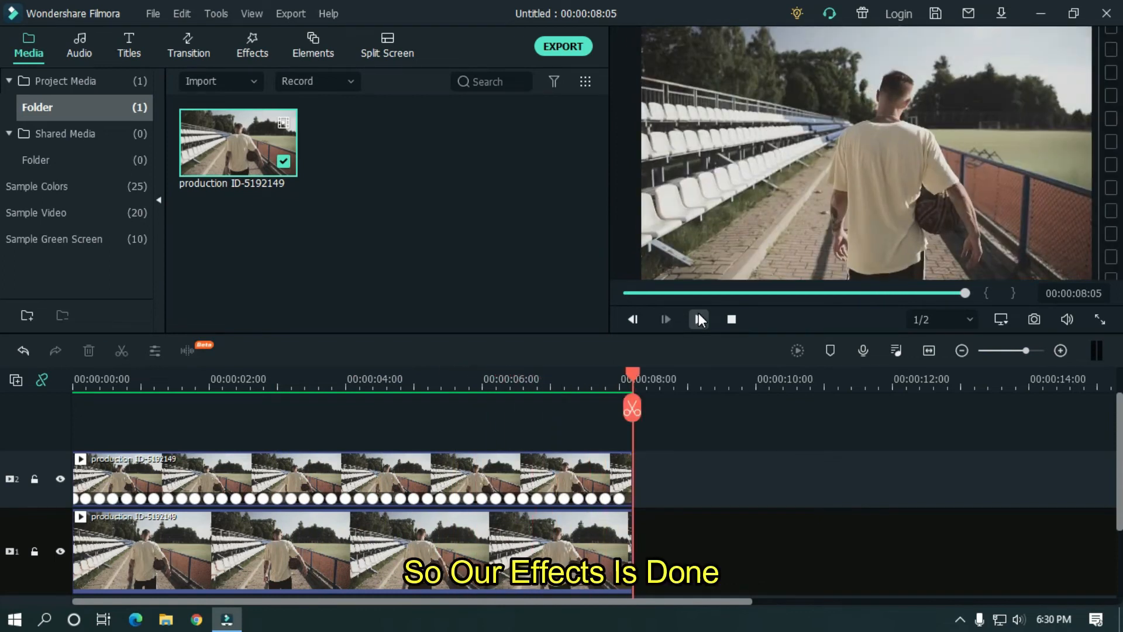
drag(694, 388, 737, 388)
scroll(770, 508, down, 3)
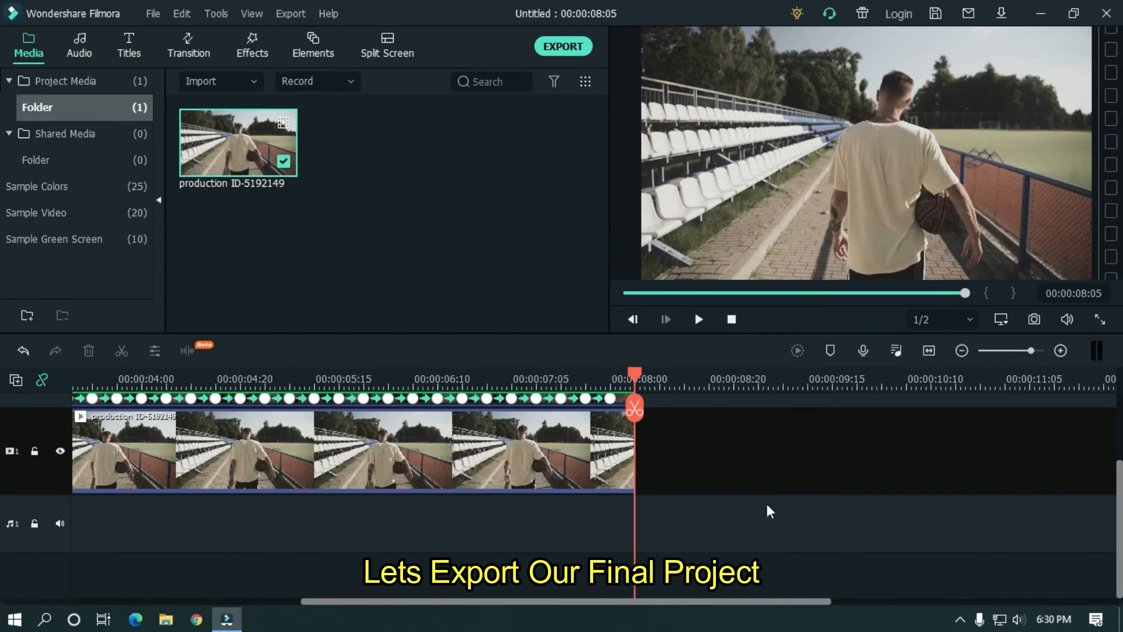
- Start an MP4 export named 'Blend Mode Glictchjch Effect'
scroll(767, 497, up, 2)
scroll(752, 465, left, 5)
click(562, 47)
text(Blend Mode Glictchj)
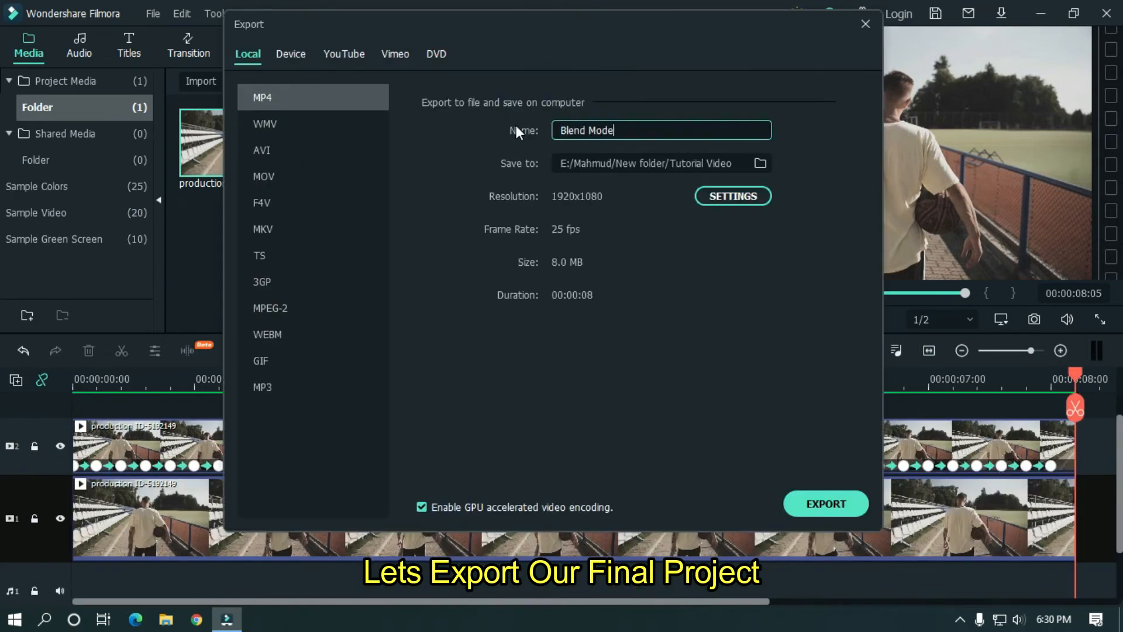
text(ch Effect)
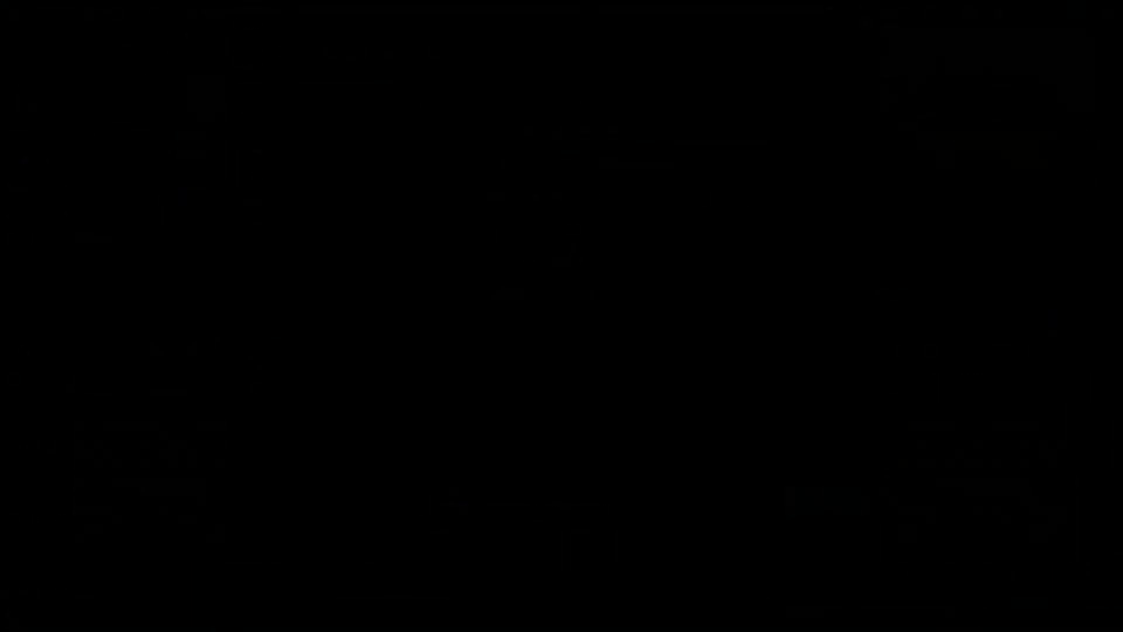